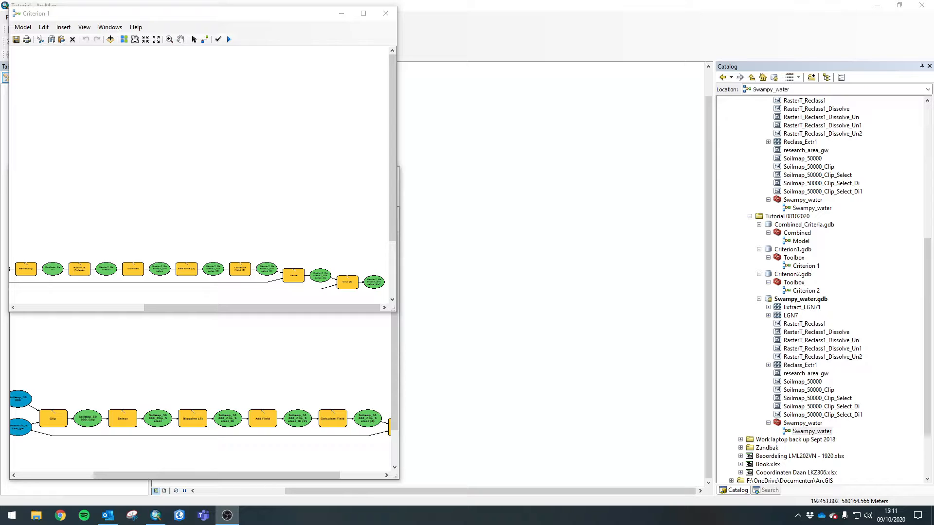
# Examine the tool chains of the Criterion 1 and Criterion 2 models, from the input data to the final Clip of Criterion 1.
pyautogui.click(281, 16)
pyautogui.moveTo(281, 20); pyautogui.dragTo(283, 19)
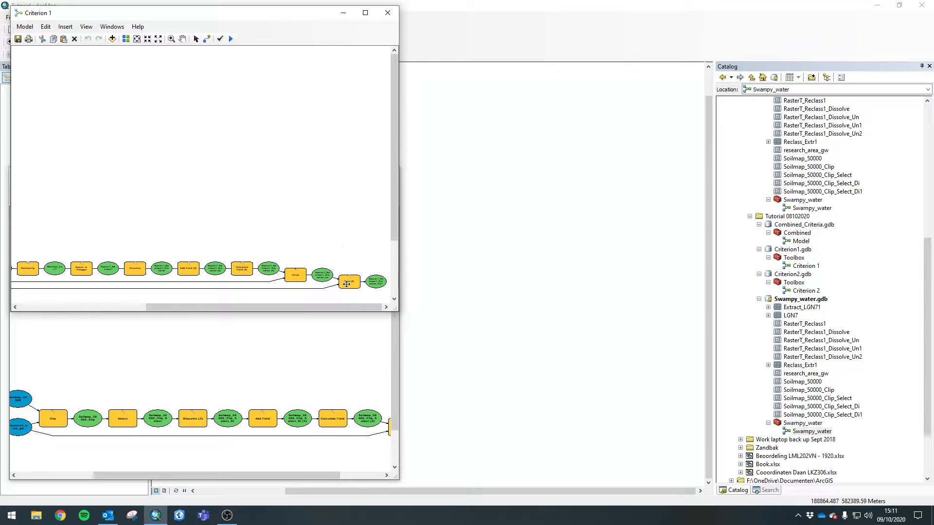
pyautogui.moveTo(345, 283)
pyautogui.moveTo(229, 305); pyautogui.dragTo(83, 304)
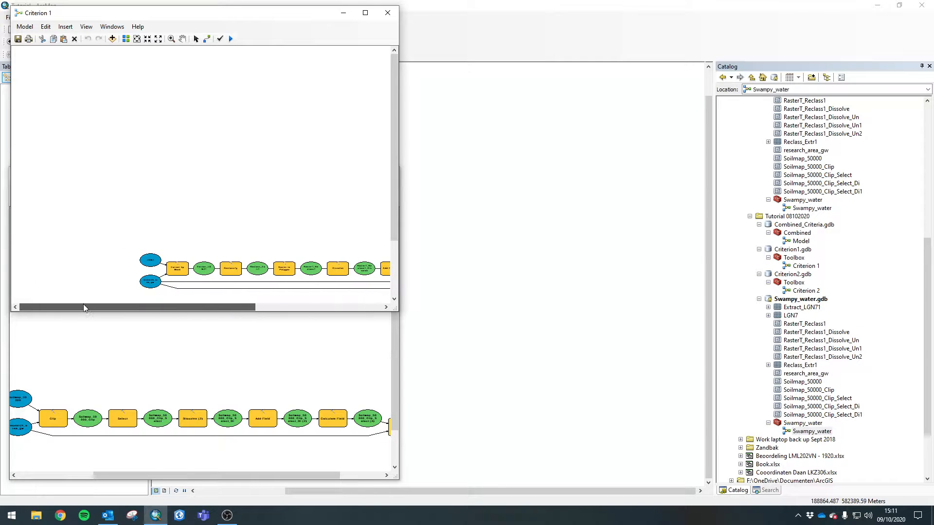
pyautogui.moveTo(148, 306); pyautogui.dragTo(212, 313)
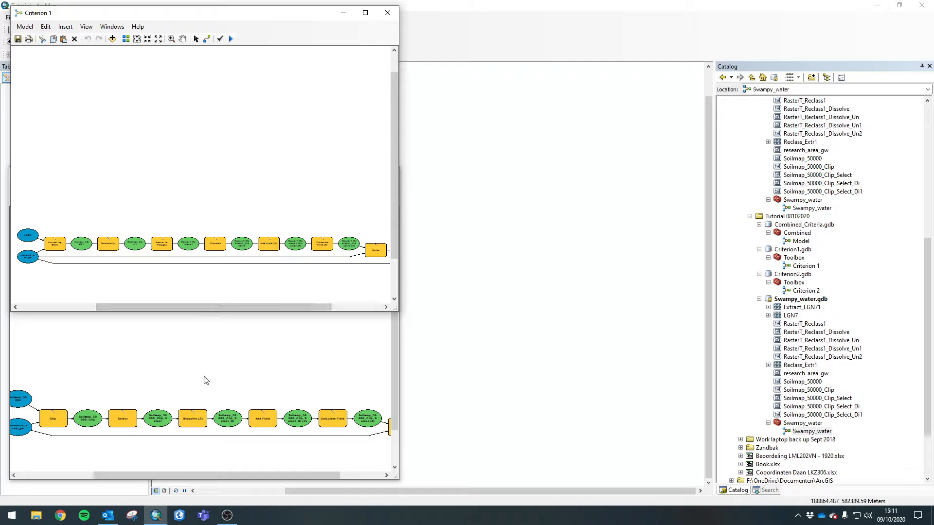
pyautogui.click(140, 374)
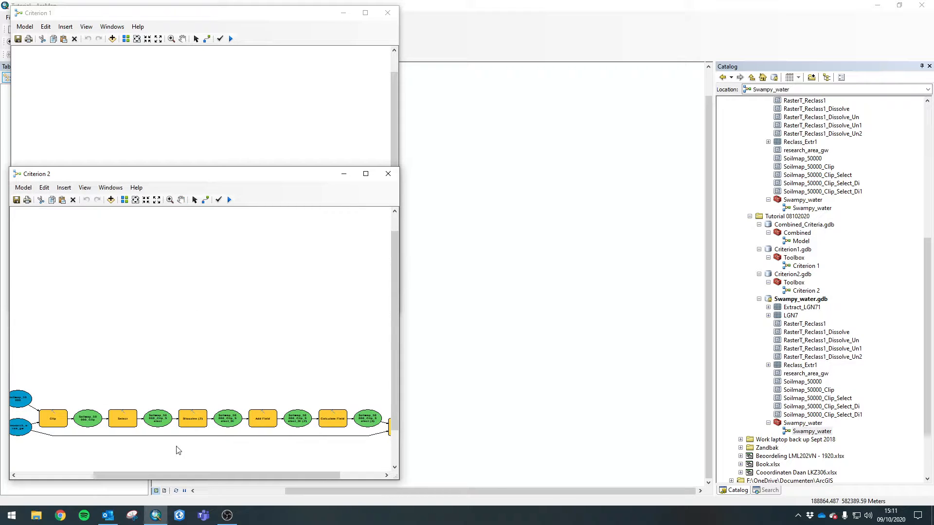
pyautogui.click(274, 164)
pyautogui.moveTo(270, 304); pyautogui.dragTo(352, 296)
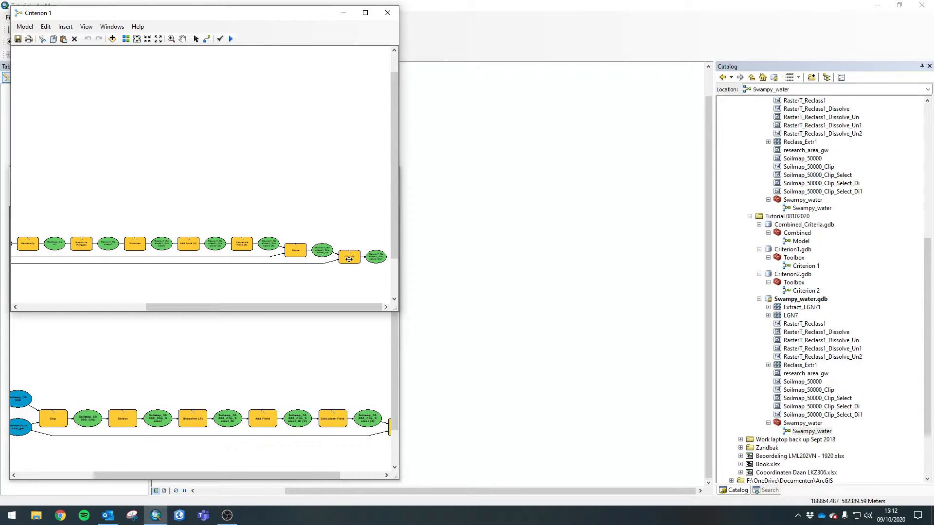
pyautogui.moveTo(349, 259)
# Collapse the Swampy_water, Criterion1 and Criterion2 geodatabases in the Tutorial 08102020 folder of the catalog tree.
pyautogui.click(760, 299)
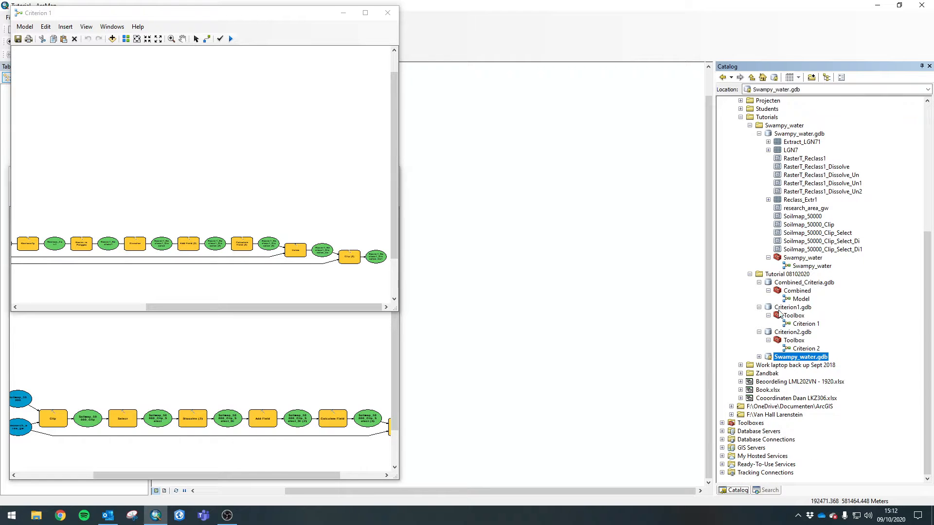
pyautogui.click(794, 333)
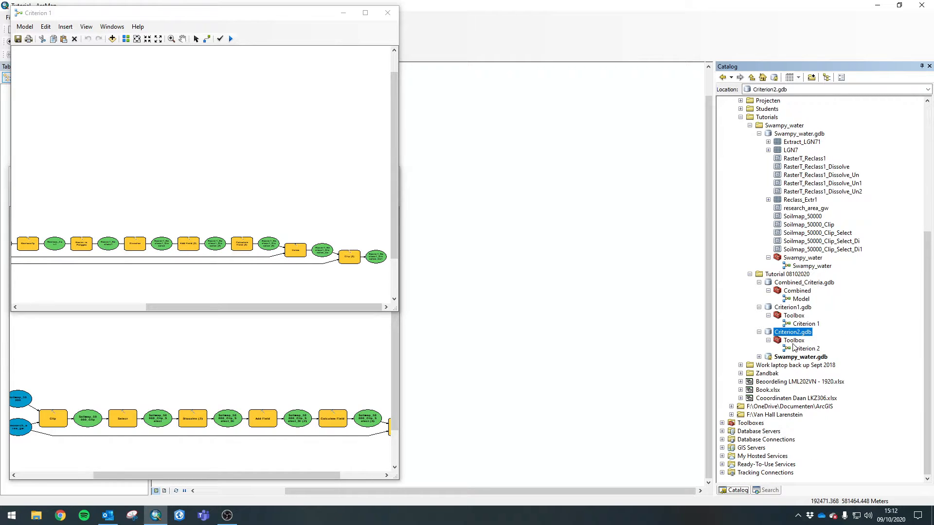
pyautogui.click(790, 284)
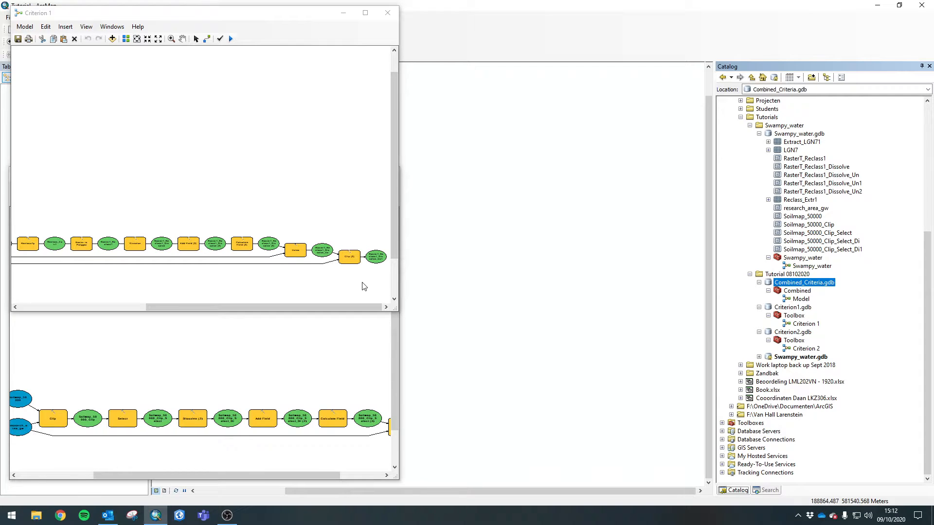
pyautogui.click(758, 307)
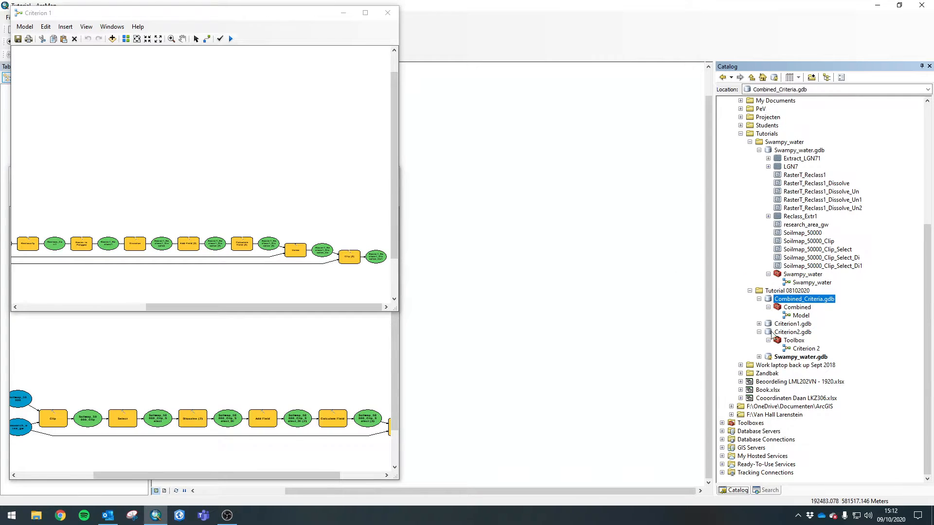
pyautogui.click(759, 332)
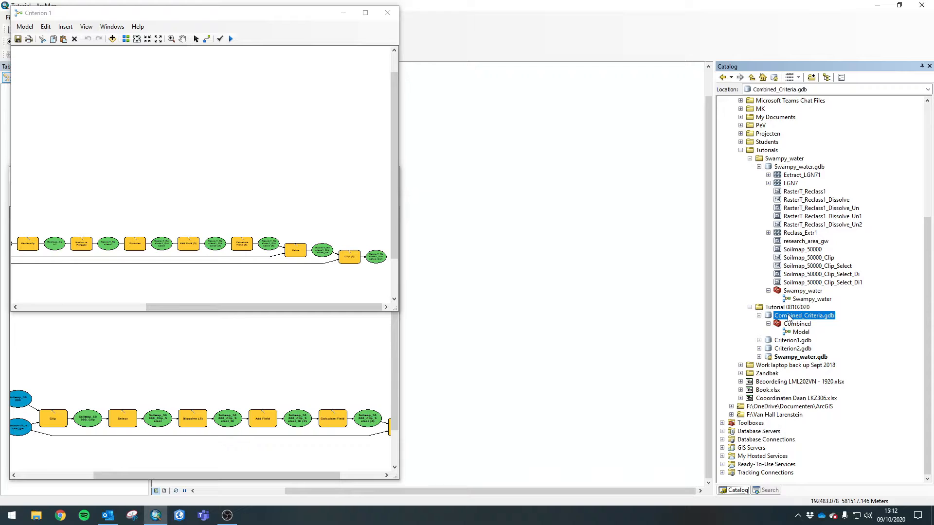
# Rename the Combined_Criteria geodatabase as Criteria1_2.
pyautogui.rightClick(788, 317)
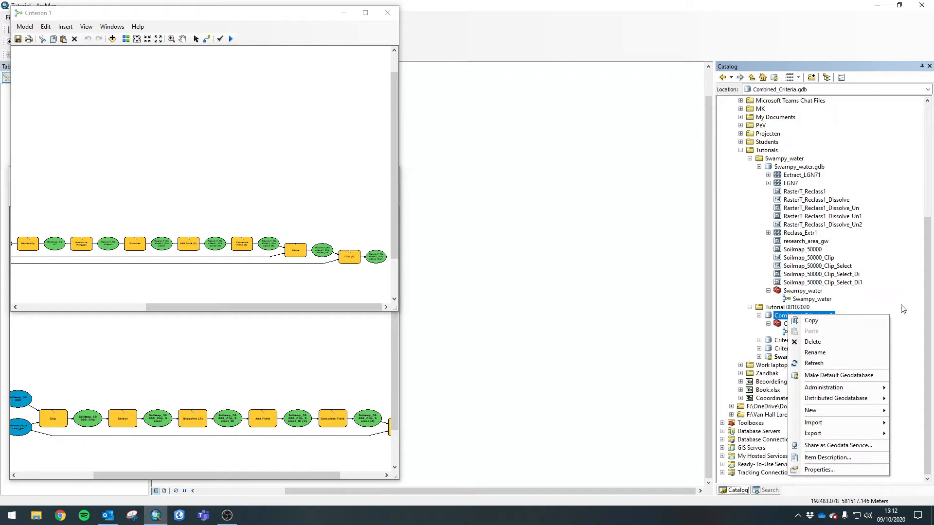
pyautogui.click(902, 309)
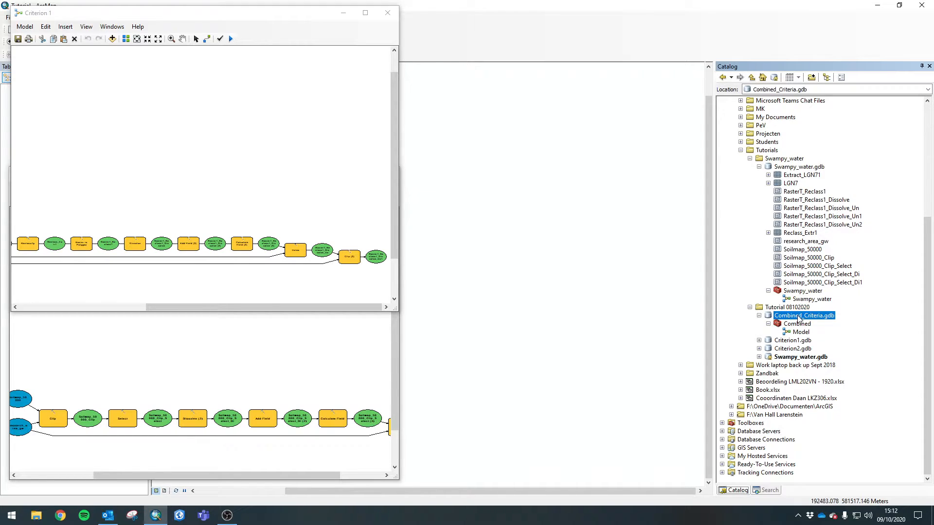
pyautogui.click(798, 317)
pyautogui.write('Crti')
pyautogui.press('BackSpace')
pyautogui.write('iteria1_2')
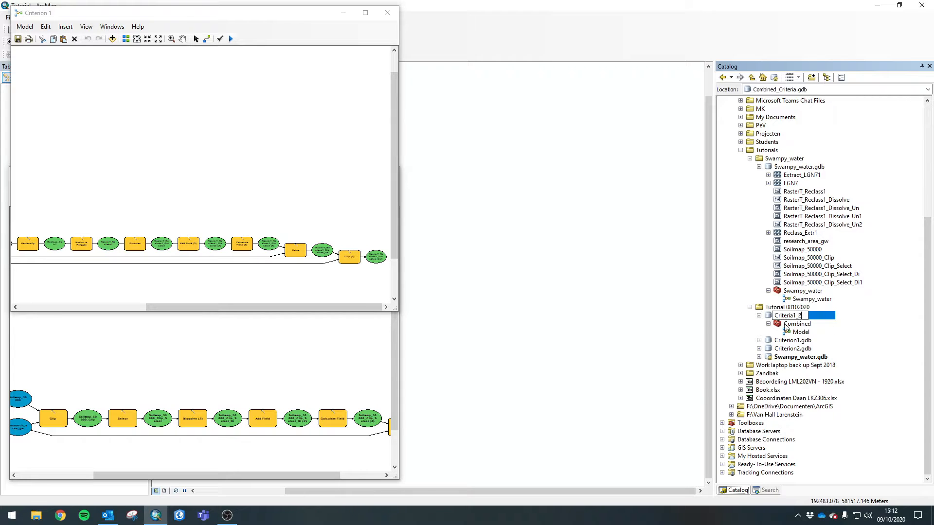
pyautogui.press('Return')
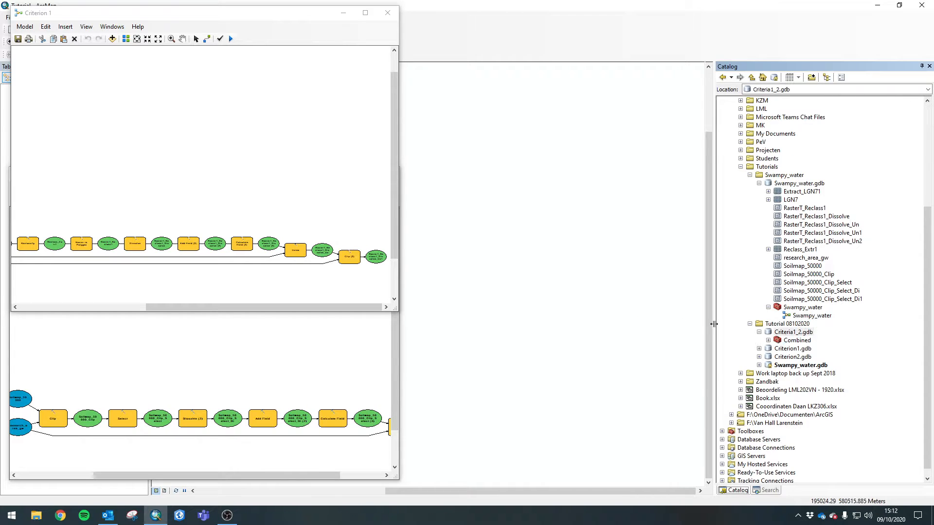
# Expand the Combined toolbox and make Criteria1_2.gdb the default geodatabase.
pyautogui.click(768, 340)
pyautogui.rightClick(796, 349)
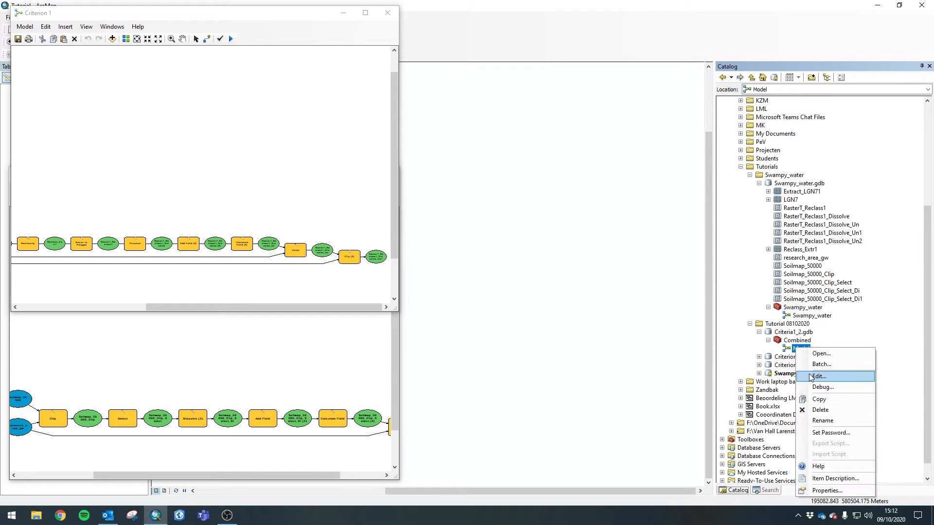
pyautogui.rightClick(796, 332)
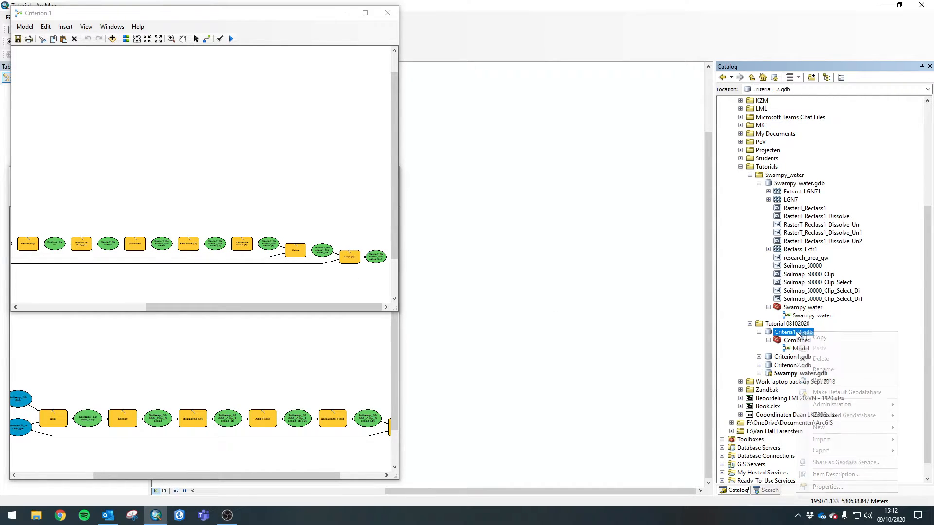
pyautogui.click(829, 392)
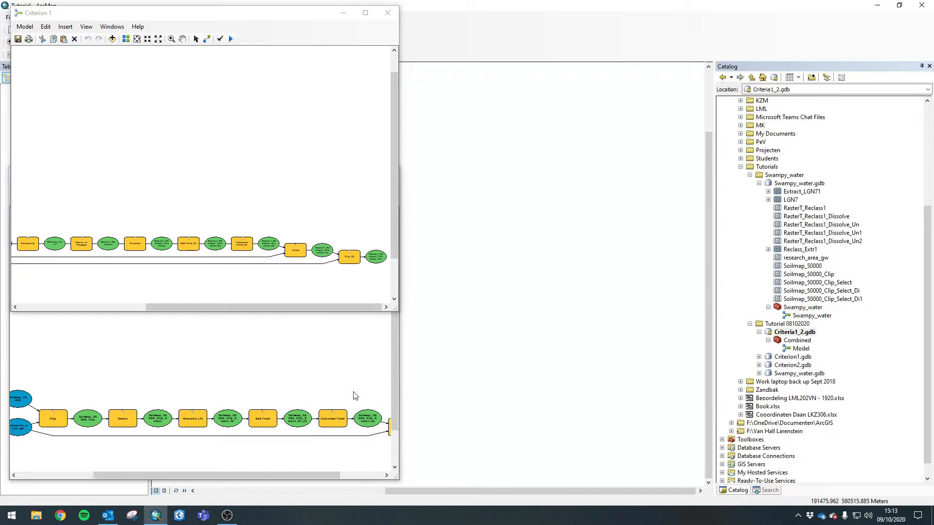
# Name the output feature class of the final Clip (2) tool in the Criterion 1 model Criterion_swamp, keeping it in Criteria1_2.gdb.
pyautogui.moveTo(298, 472); pyautogui.dragTo(340, 471)
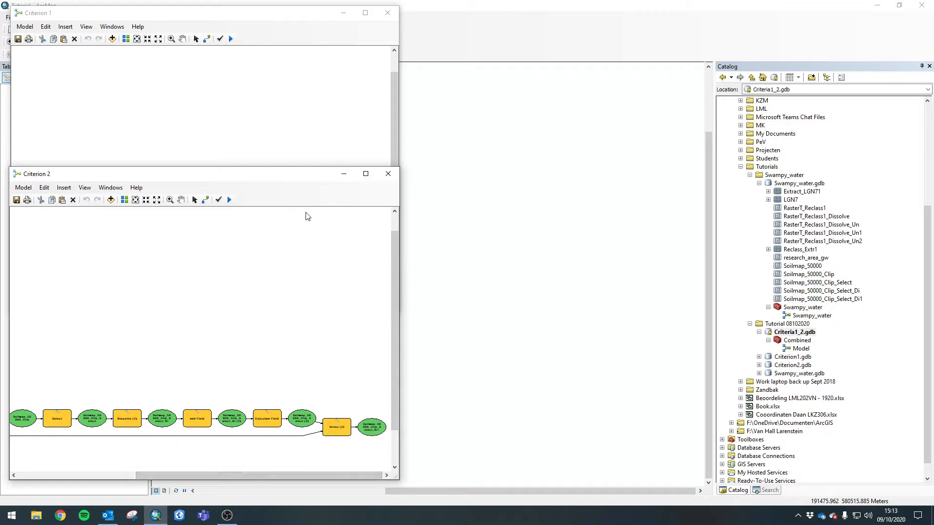
pyautogui.click(335, 419)
pyautogui.click(321, 151)
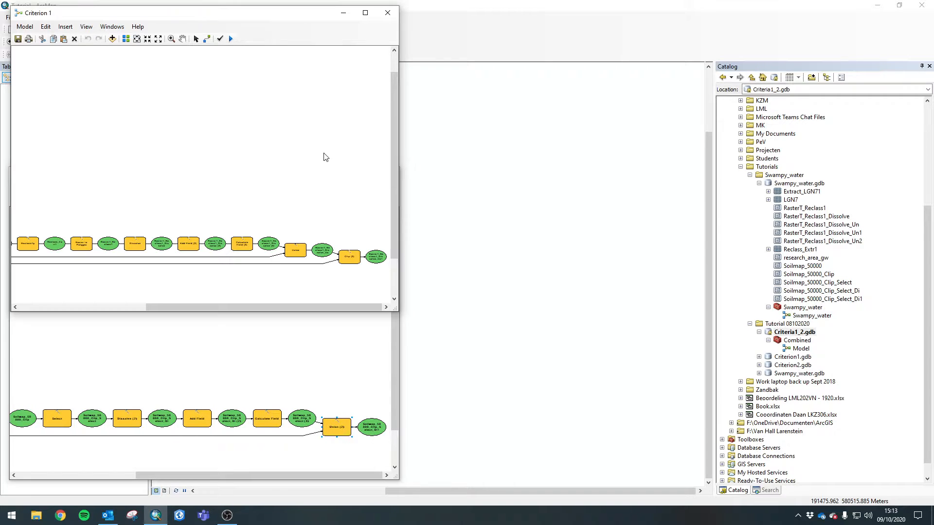
pyautogui.click(348, 256)
pyautogui.doubleClick(347, 257)
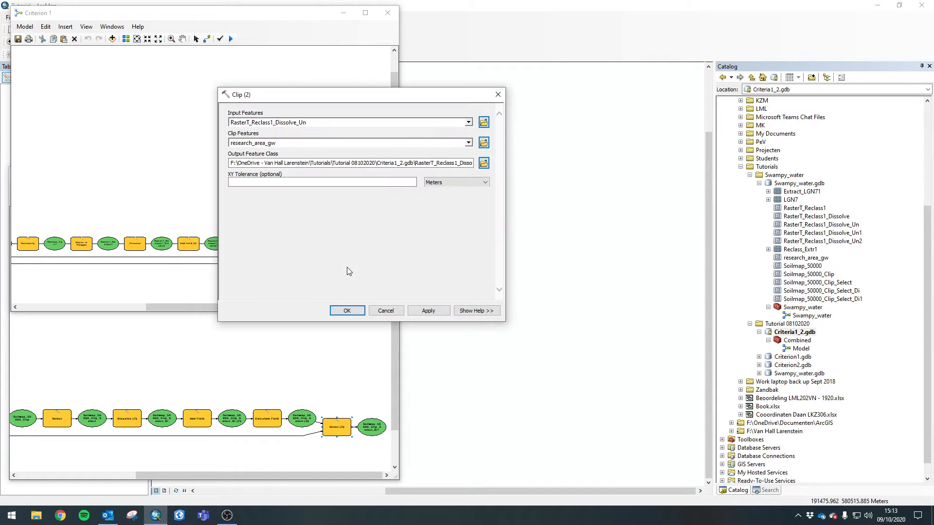
pyautogui.click(434, 163)
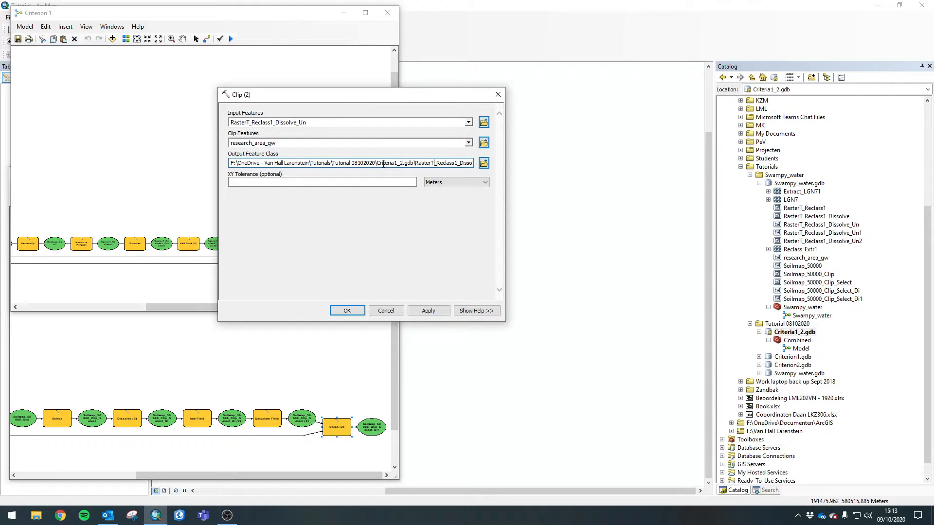
pyautogui.moveTo(378, 165); pyautogui.dragTo(492, 175)
pyautogui.click(417, 163)
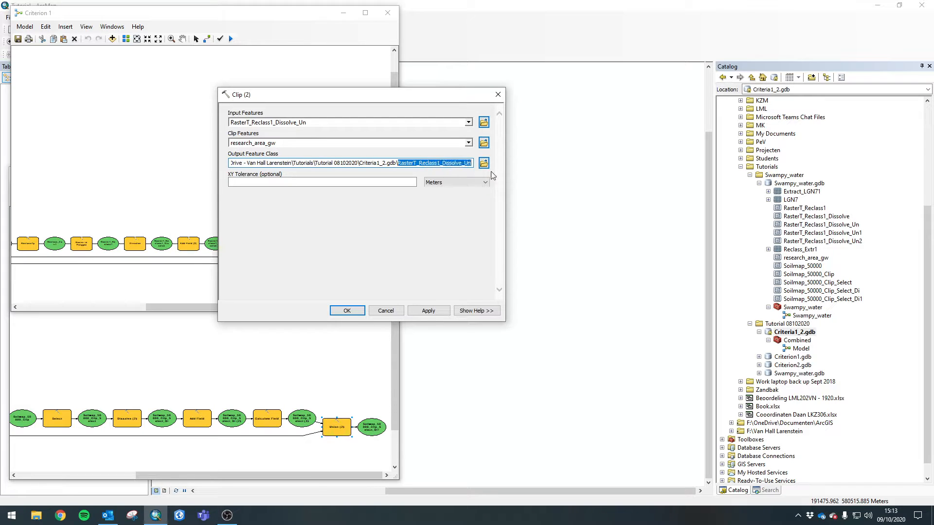
pyautogui.write('Cri')
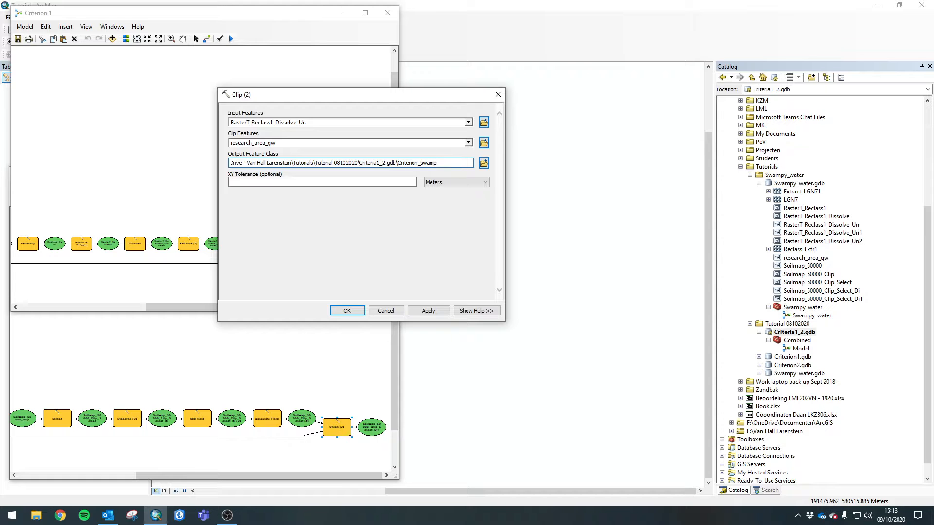
pyautogui.click(427, 310)
pyautogui.click(353, 309)
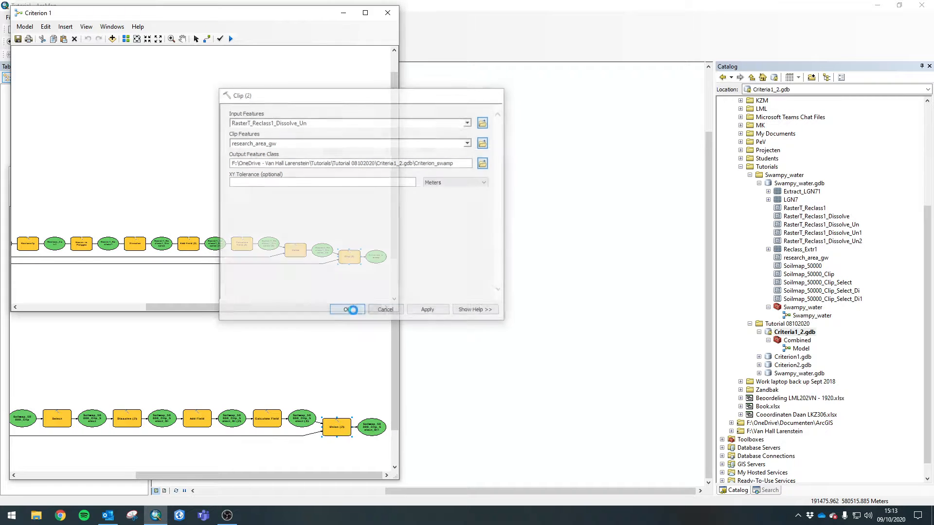
# Run the Clip (2) tool of the Criterion 1 model and select its Criterion_swamp output in the catalog.
pyautogui.rightClick(350, 257)
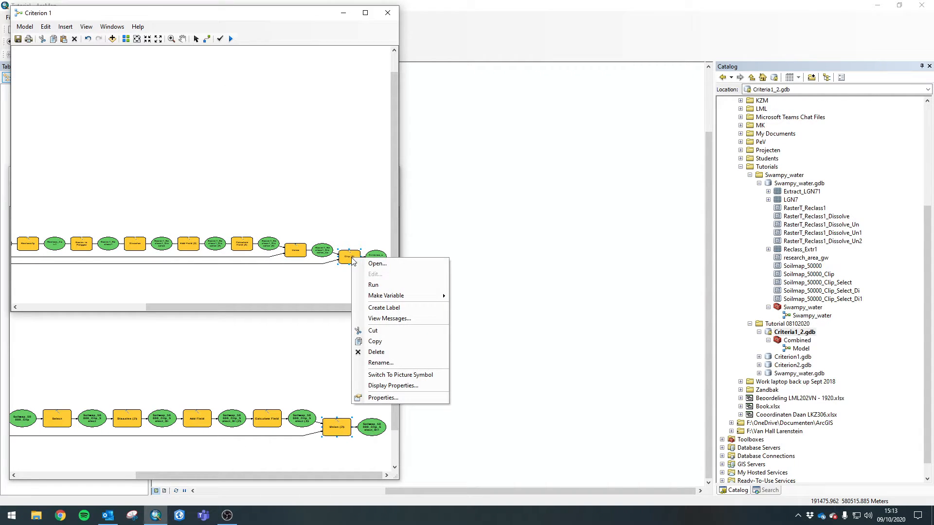
pyautogui.click(379, 286)
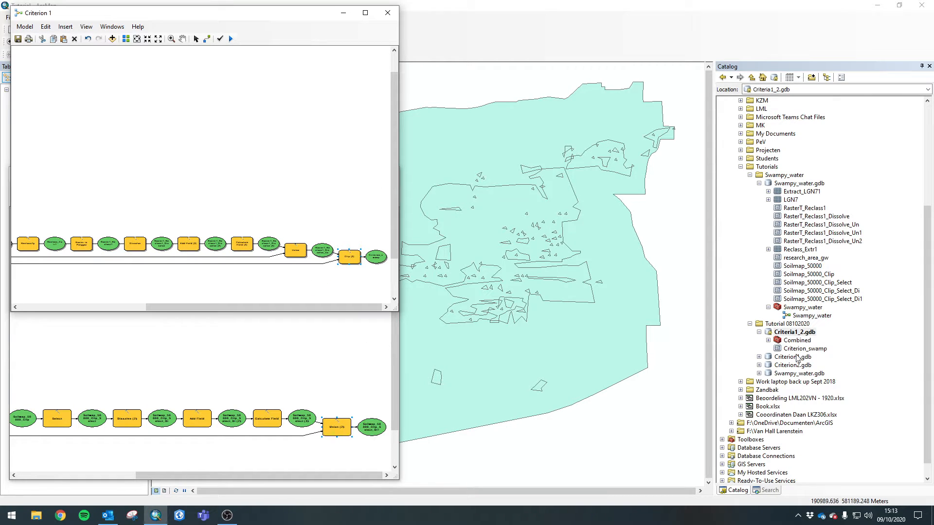
pyautogui.click(803, 350)
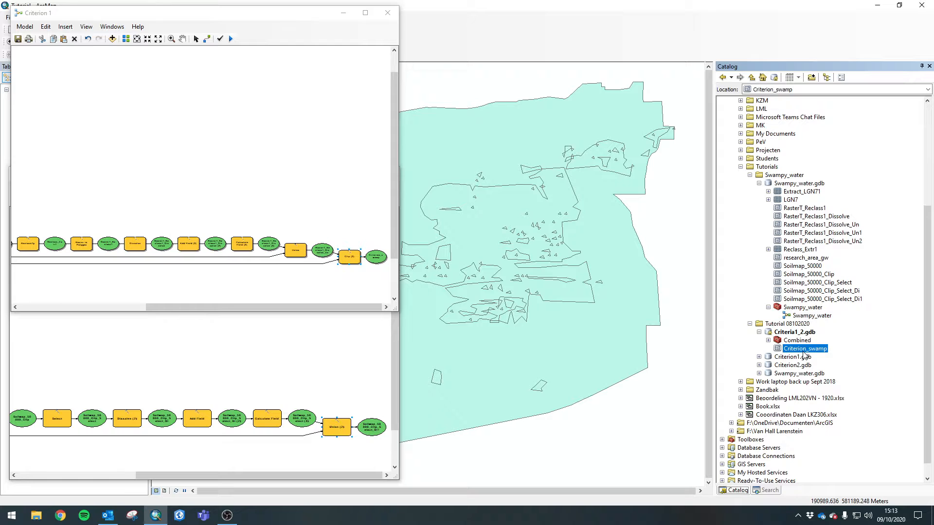
# Name the output feature class of the Union (2) tool in the Criterion 2 model Criterion_water, keeping it in Criteria1_2.gdb.
pyautogui.doubleClick(337, 427)
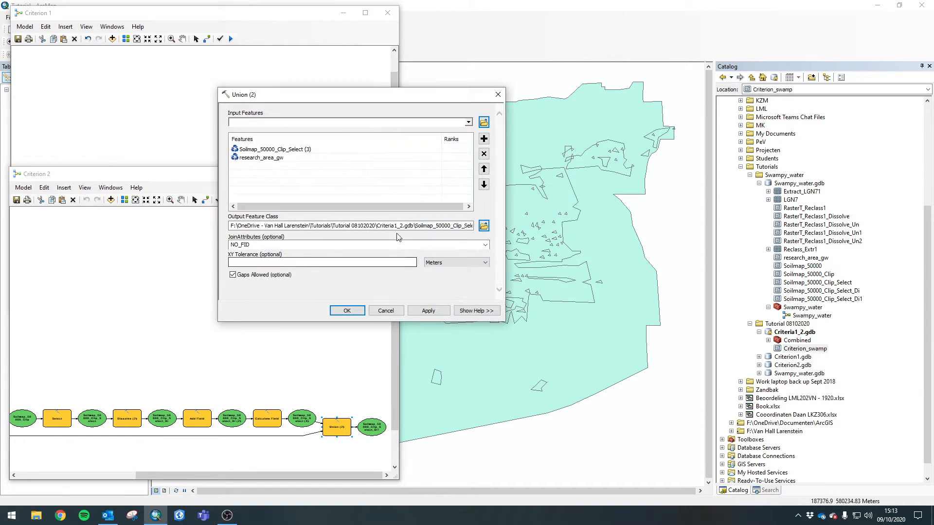
pyautogui.moveTo(376, 227); pyautogui.dragTo(518, 237)
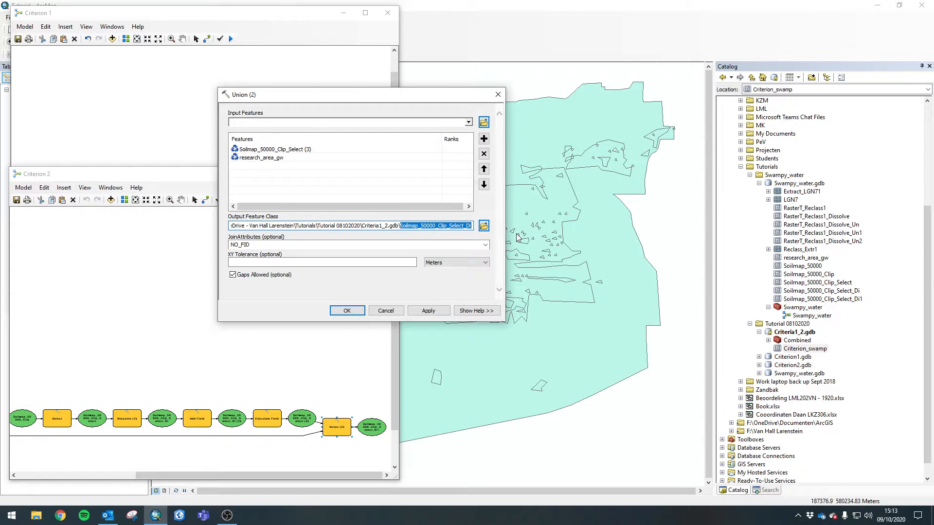
pyautogui.press('BackSpace')
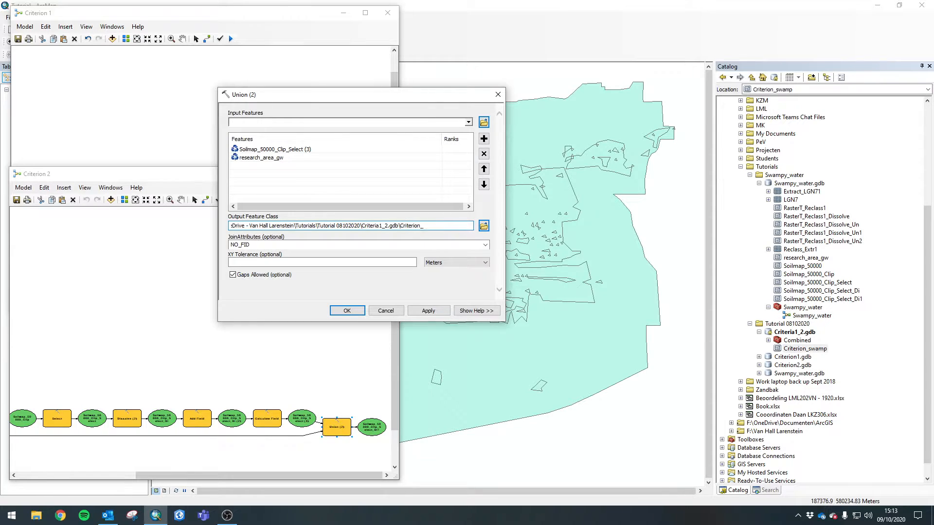
pyautogui.write('Criterion_wat')
pyautogui.press('Return')
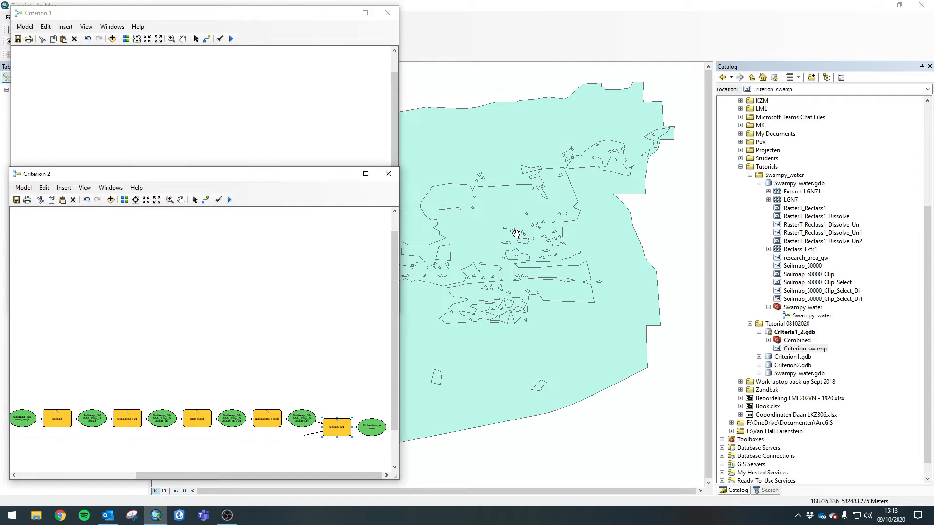
# Run the Union (2) tool of the Criterion 2 model and check for the Criterion_swamp and Criterion_water feature classes in the catalog.
pyautogui.rightClick(338, 427)
pyautogui.click(360, 308)
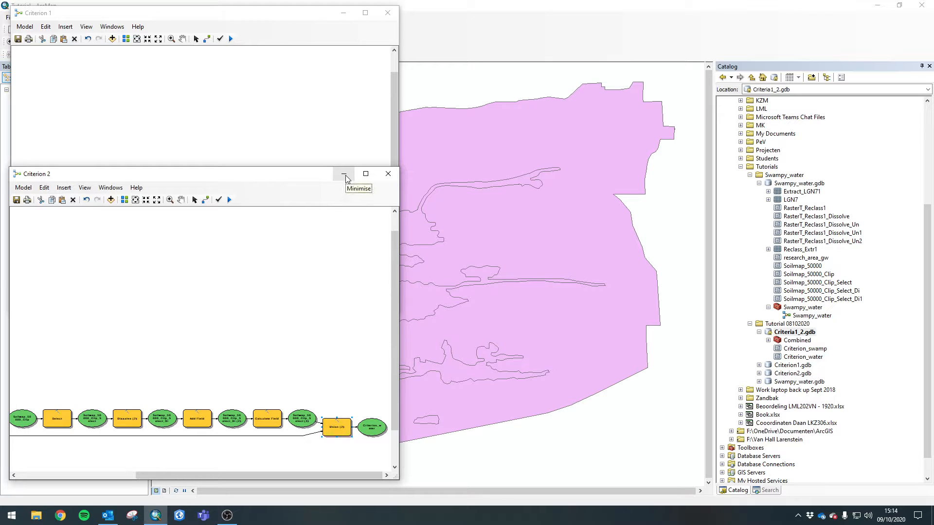
pyautogui.click(803, 357)
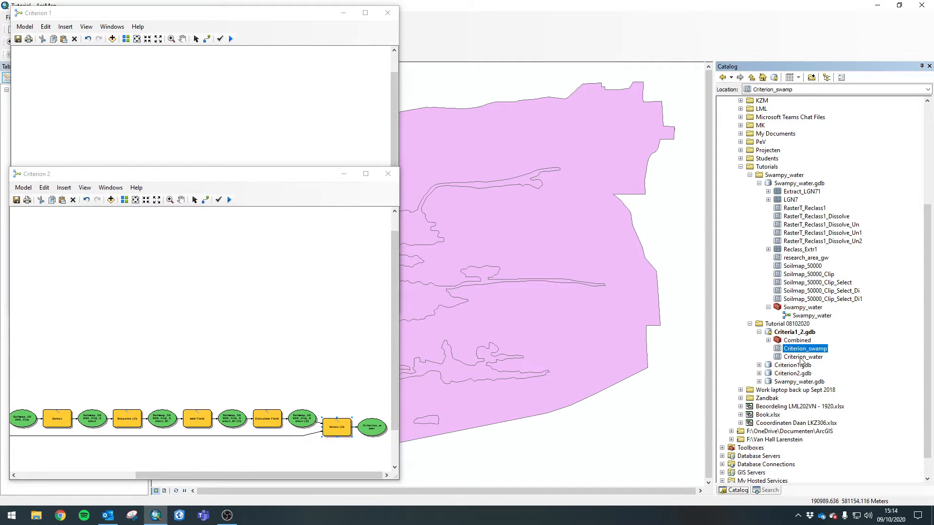
pyautogui.click(796, 350)
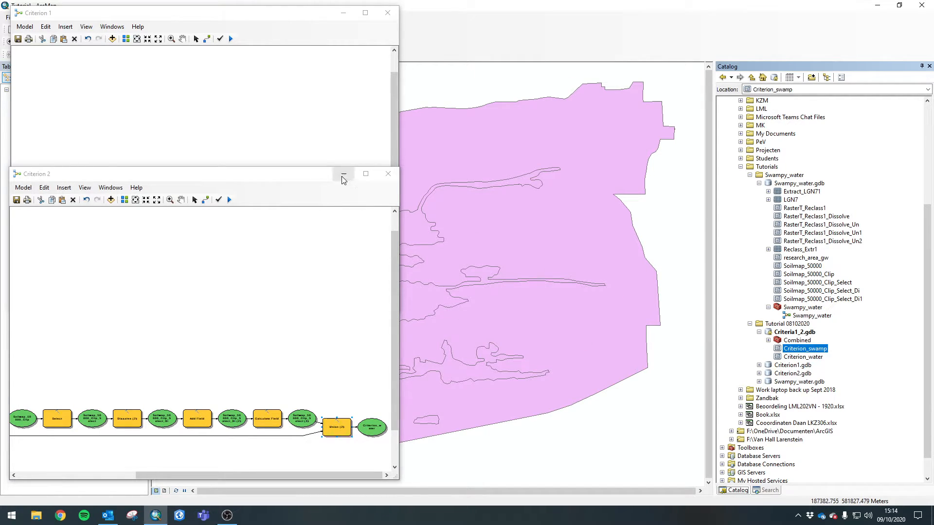
pyautogui.click(335, 333)
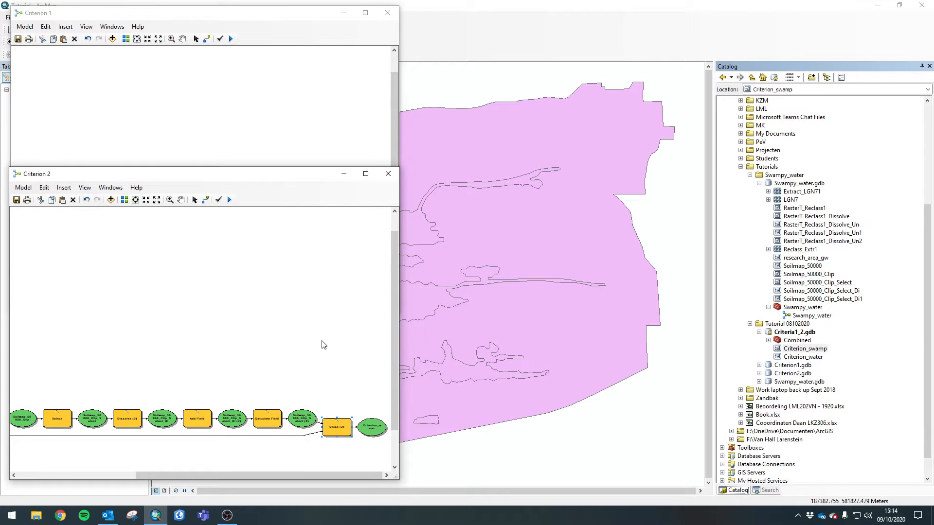
# Minimize the Criterion 1 and Criterion 2 model windows and expand the Combined toolbox in Criteria1_2.gdb.
pyautogui.click(344, 174)
pyautogui.click(343, 13)
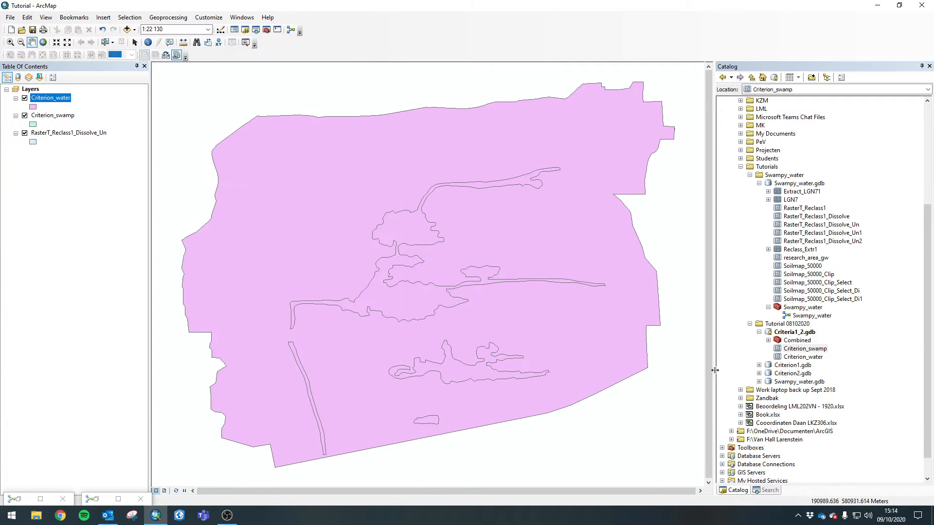
pyautogui.click(768, 340)
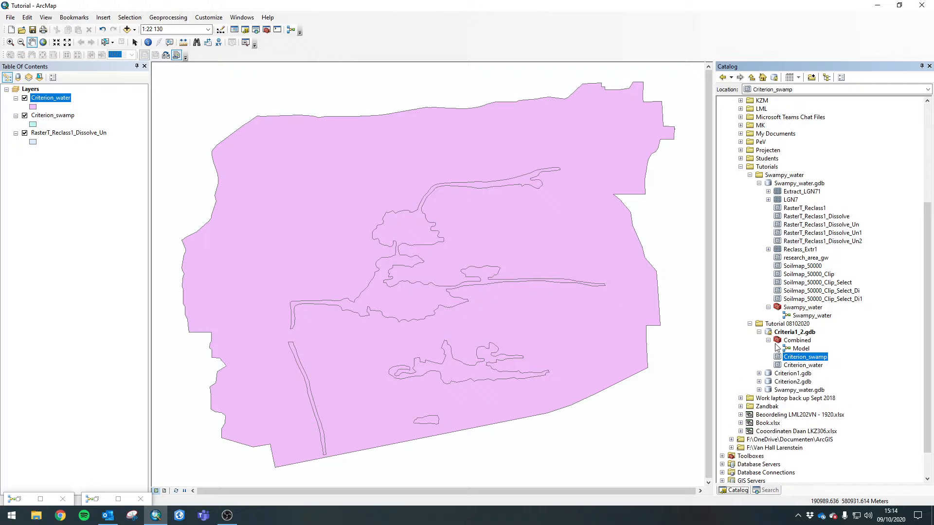
pyautogui.rightClick(795, 350)
pyautogui.click(829, 362)
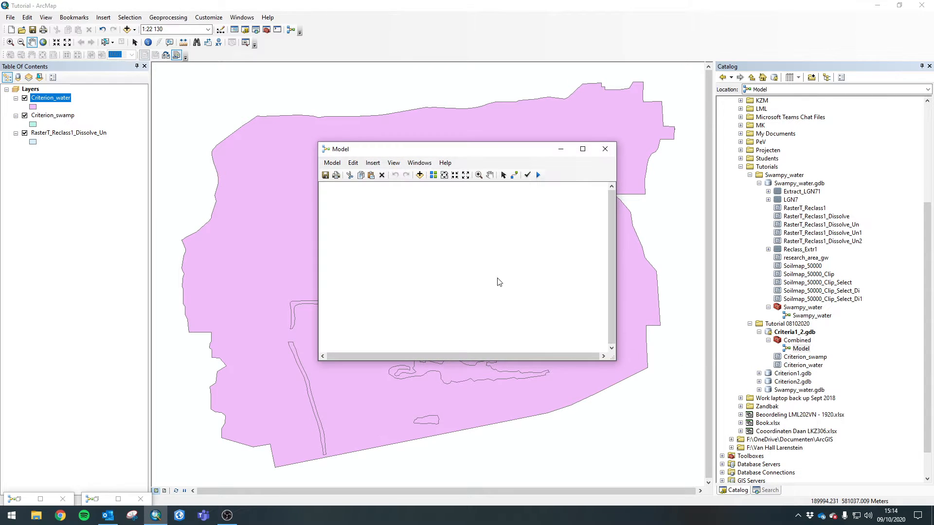
pyautogui.moveTo(483, 150); pyautogui.dragTo(249, 83)
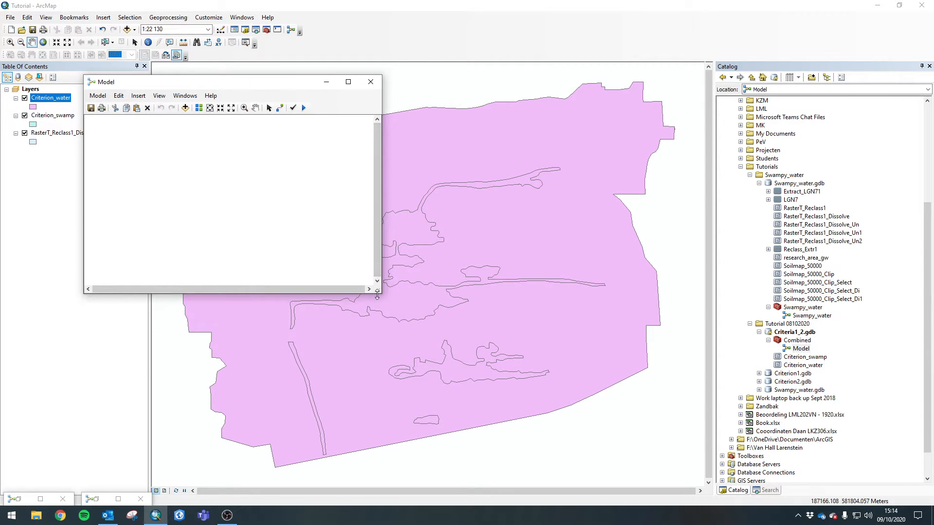
pyautogui.moveTo(380, 297); pyautogui.dragTo(515, 371)
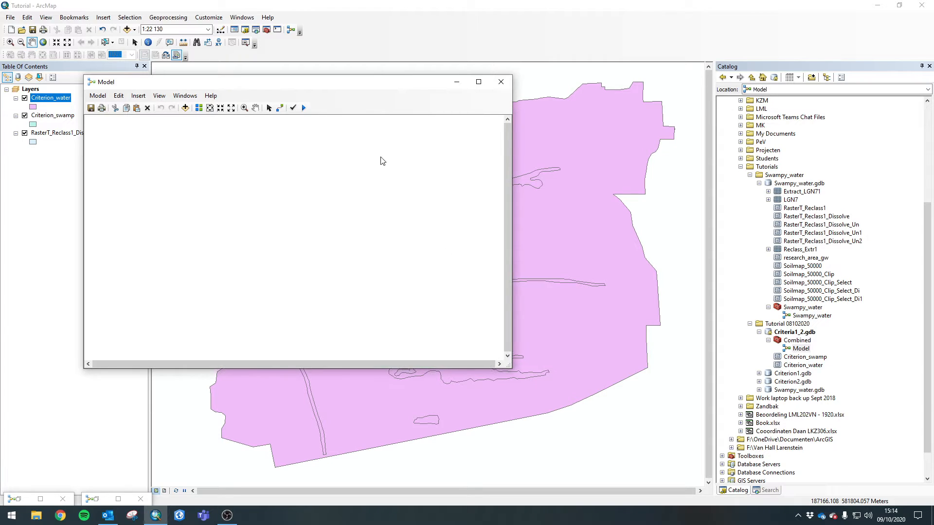
pyautogui.moveTo(338, 88); pyautogui.dragTo(422, 93)
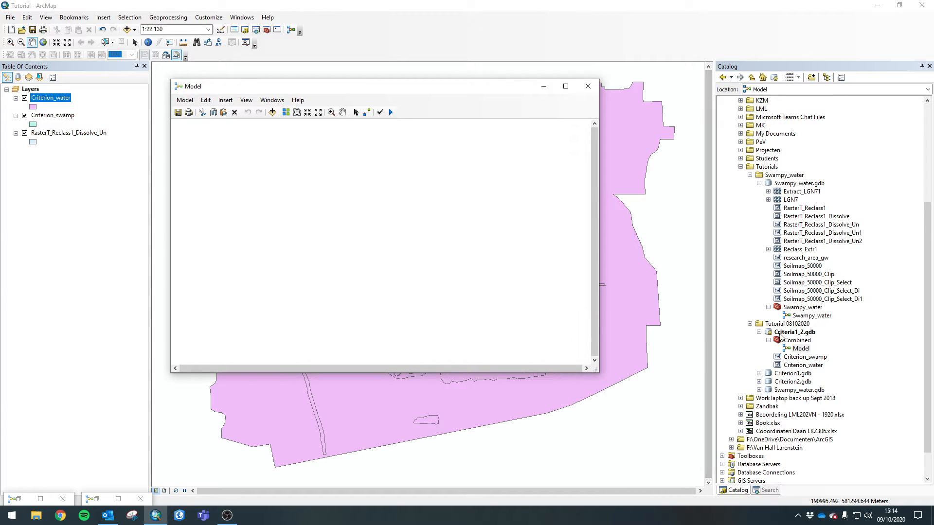
pyautogui.click(588, 86)
# Rename the model in the Combined toolbox Criteria1_2.
pyautogui.click(800, 348)
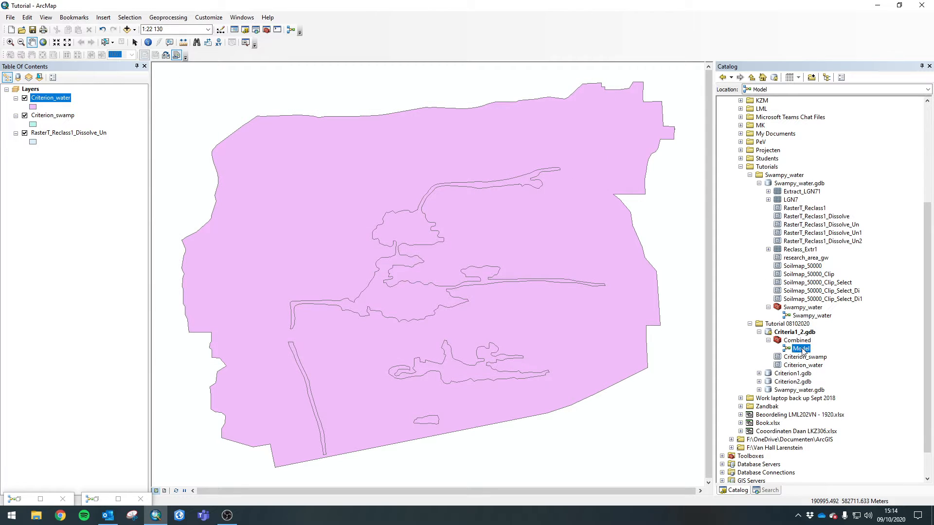
pyautogui.write('c')
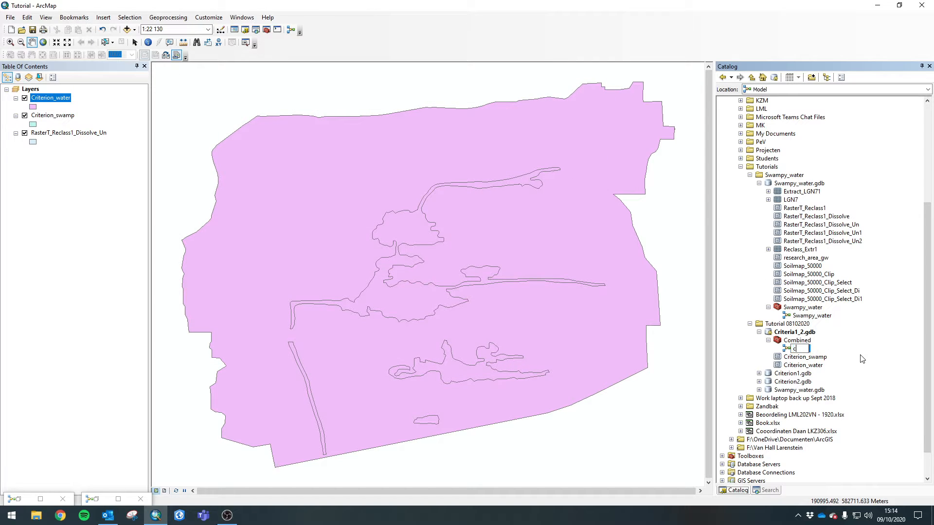
pyautogui.write('Criteria_1_2')
pyautogui.press('Return')
# Open the Criteria1_2 model for editing and enlarge its window, keeping the catalog accessible.
pyautogui.rightClick(805, 350)
pyautogui.click(825, 368)
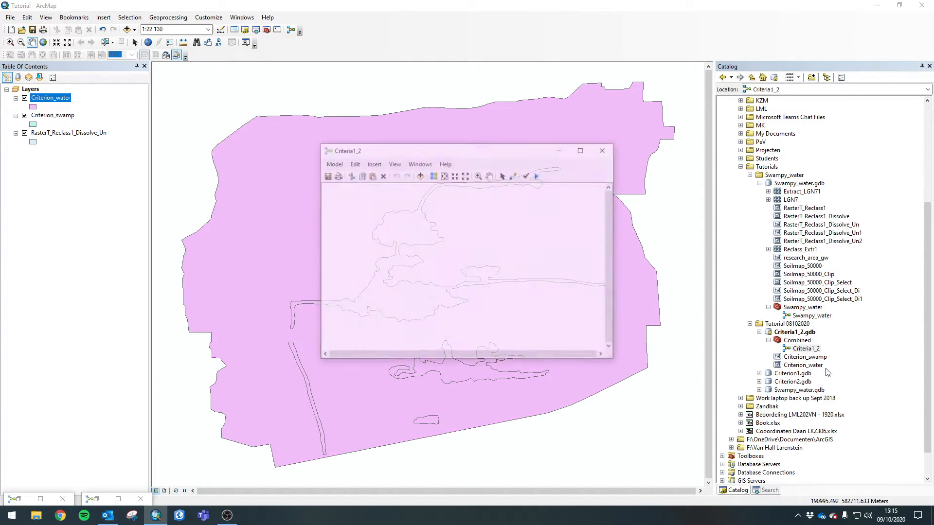
pyautogui.moveTo(383, 141); pyautogui.dragTo(383, 63)
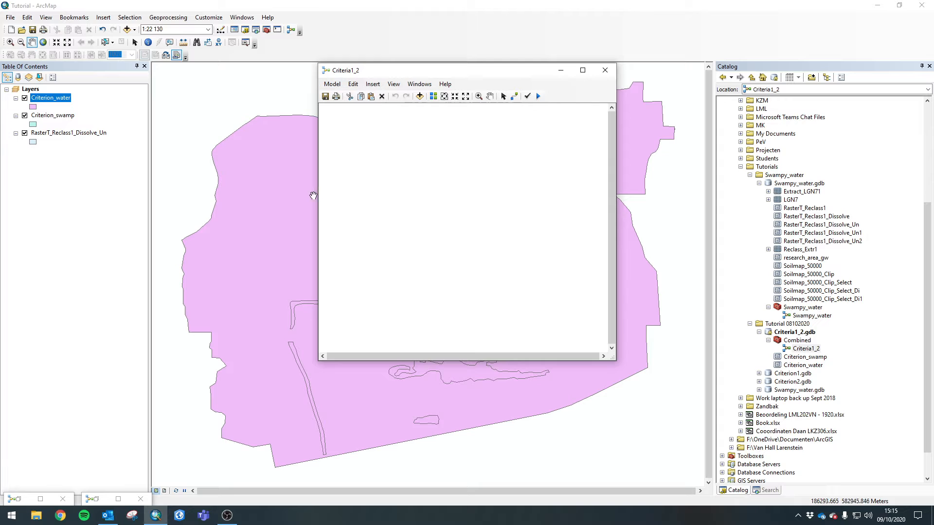
pyautogui.moveTo(318, 195); pyautogui.dragTo(205, 194)
pyautogui.moveTo(354, 70); pyautogui.dragTo(229, 83)
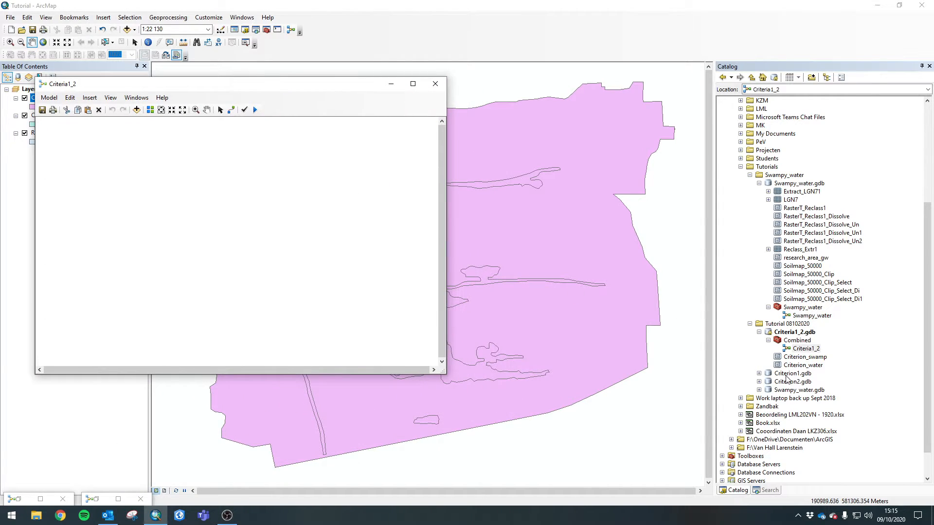
# Add the Criterion_swamp and Criterion_water feature classes as inputs to the Criteria1_2 model and enlarge the model window.
pyautogui.moveTo(780, 358); pyautogui.dragTo(165, 177)
pyautogui.moveTo(780, 366); pyautogui.dragTo(177, 227)
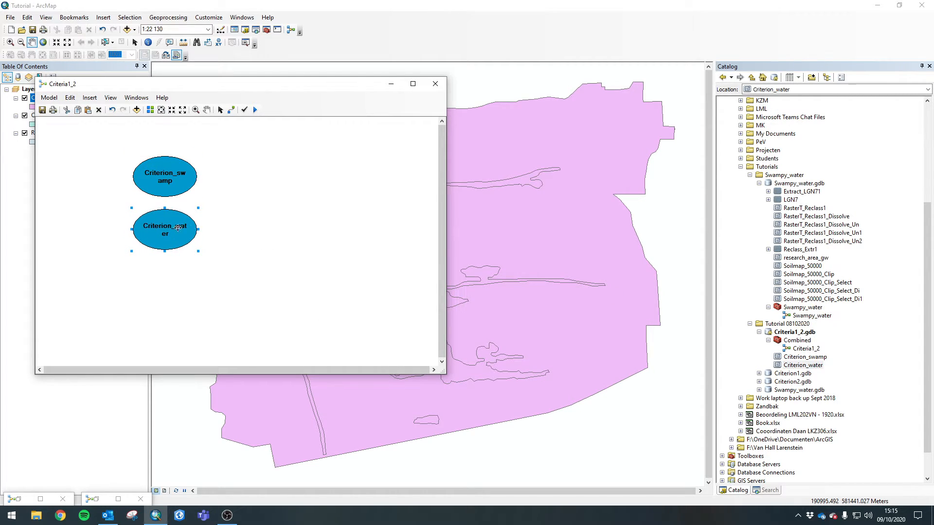
pyautogui.moveTo(447, 376); pyautogui.dragTo(533, 404)
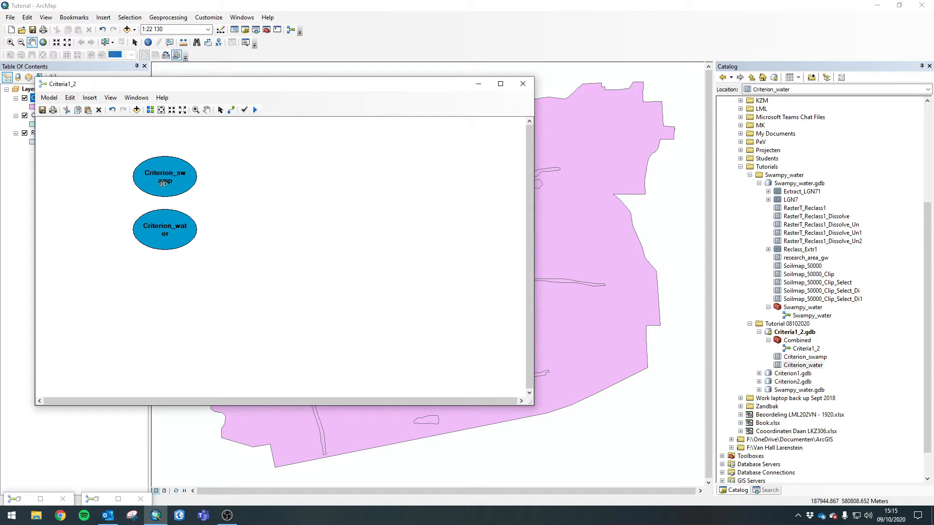
pyautogui.click(172, 225)
pyautogui.click(167, 184)
pyautogui.click(385, 230)
# Search for the union tool and place Union (Analysis) in the model beside the two criterion inputs.
pyautogui.click(767, 490)
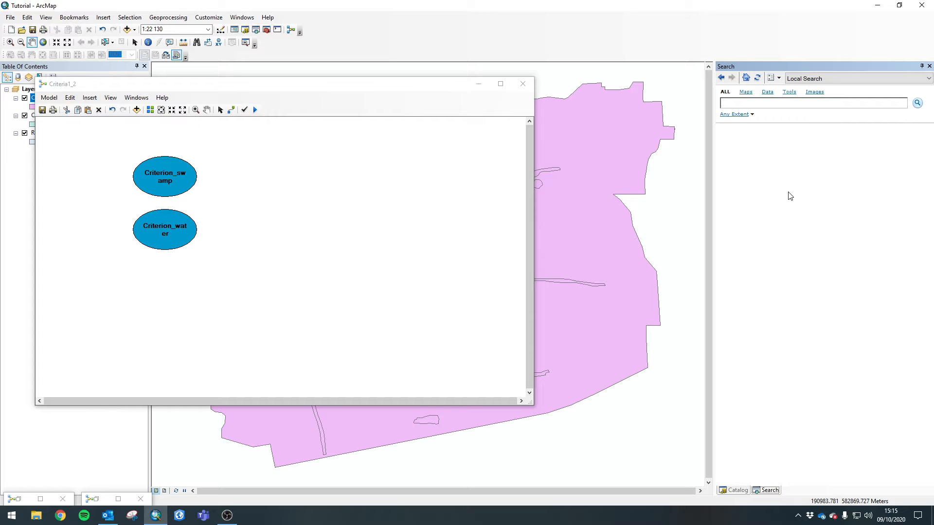
pyautogui.write('union')
pyautogui.press('Return')
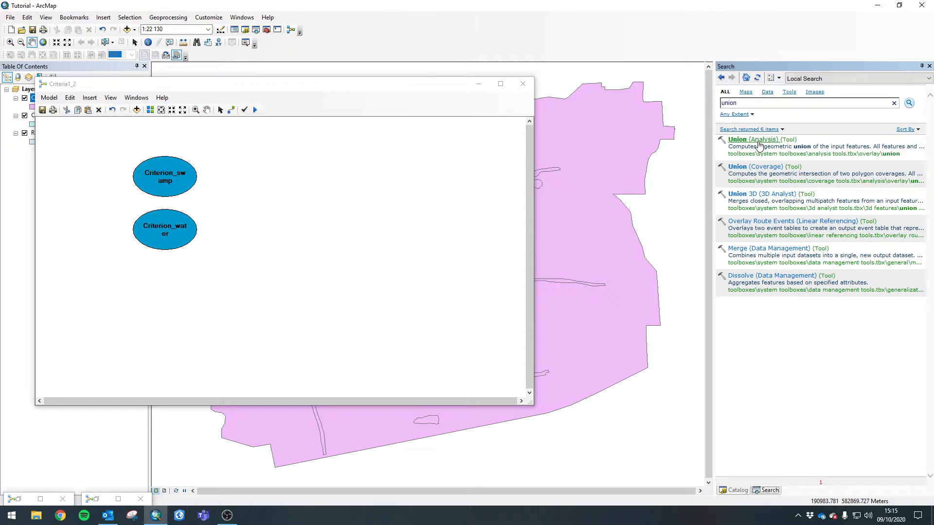
pyautogui.moveTo(753, 140); pyautogui.dragTo(243, 206)
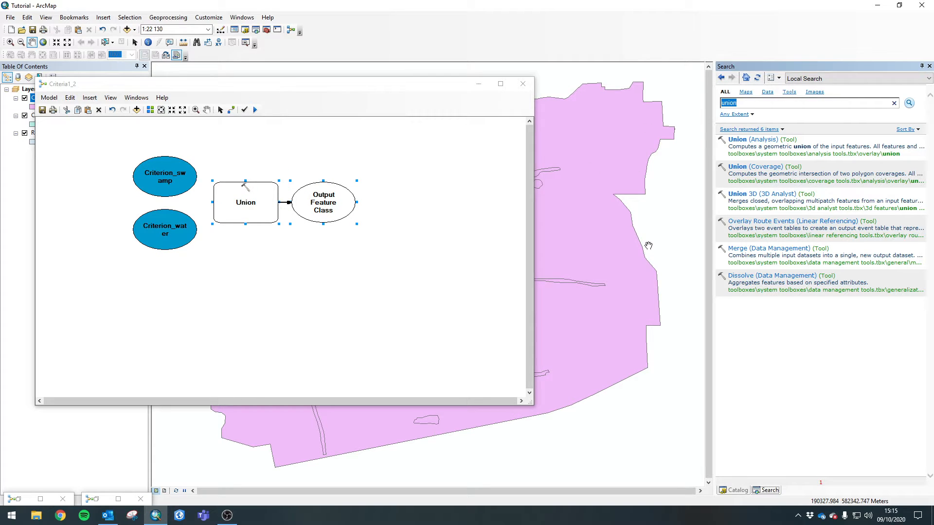
# Search for add field and place the Add Field and Calculate Field (Data Management) tools in the model after Union.
pyautogui.write('add field')
pyautogui.press('Return')
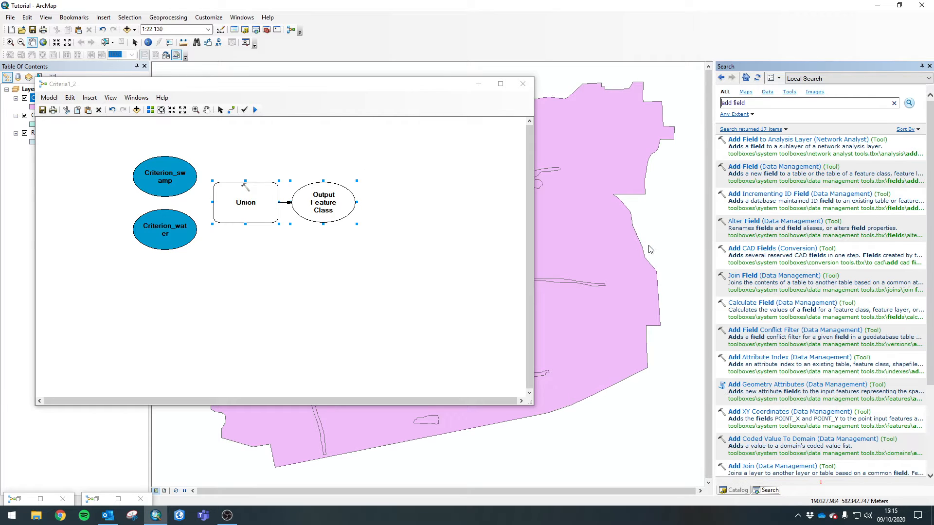
pyautogui.moveTo(749, 169); pyautogui.dragTo(416, 205)
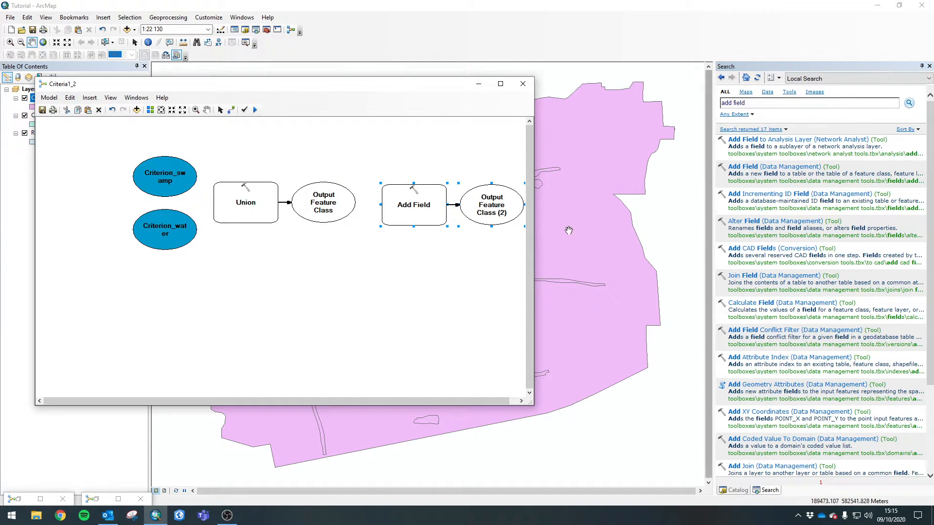
pyautogui.moveTo(534, 247); pyautogui.dragTo(639, 246)
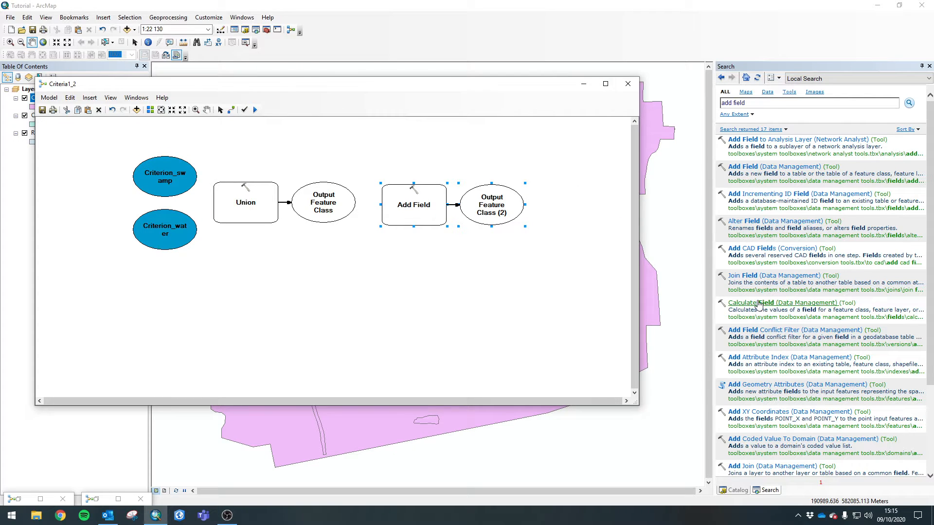
pyautogui.moveTo(749, 307); pyautogui.dragTo(564, 214)
pyautogui.click(519, 264)
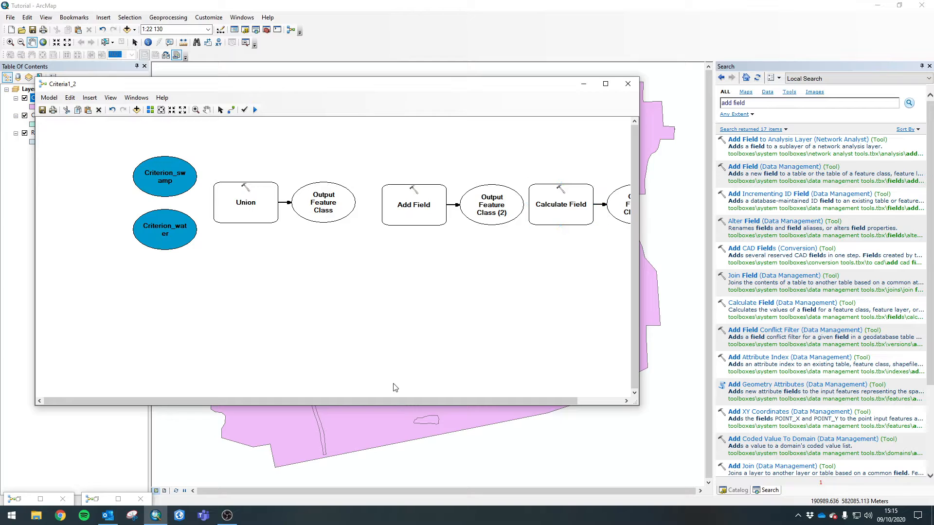
# Connect Criterion_swamp and Criterion_water to the Union tool as input features.
pyautogui.moveTo(392, 401); pyautogui.dragTo(417, 374)
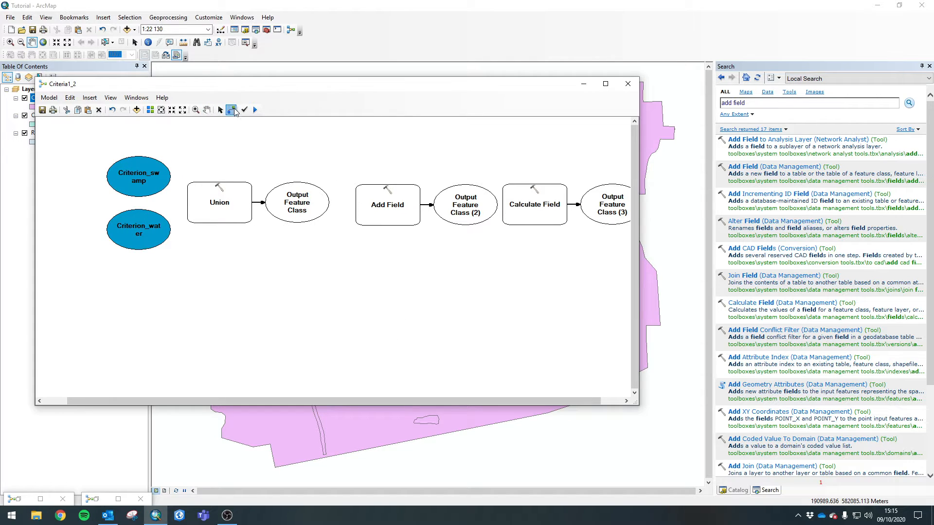
pyautogui.moveTo(164, 178); pyautogui.dragTo(209, 195)
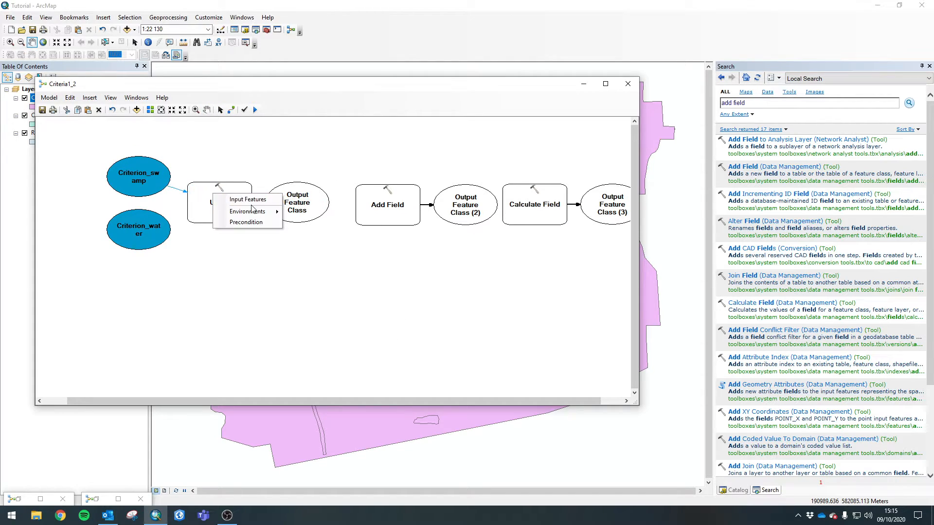
pyautogui.click(231, 178)
pyautogui.moveTo(164, 231); pyautogui.dragTo(219, 214)
pyautogui.click(233, 236)
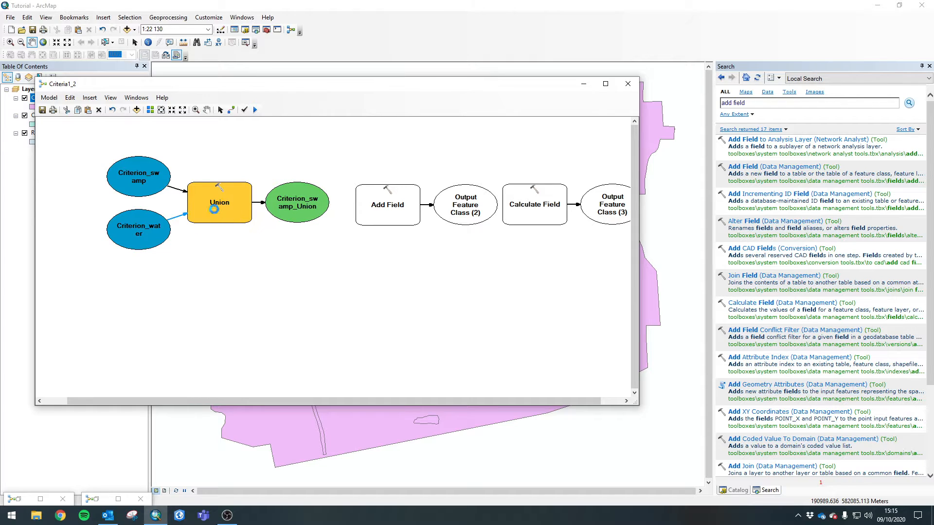
# Name the Union tool's output feature class Swamp_water_combined, keeping it in Criteria1_2.gdb.
pyautogui.doubleClick(214, 209)
pyautogui.moveTo(415, 226); pyautogui.dragTo(464, 226)
pyautogui.click(440, 237)
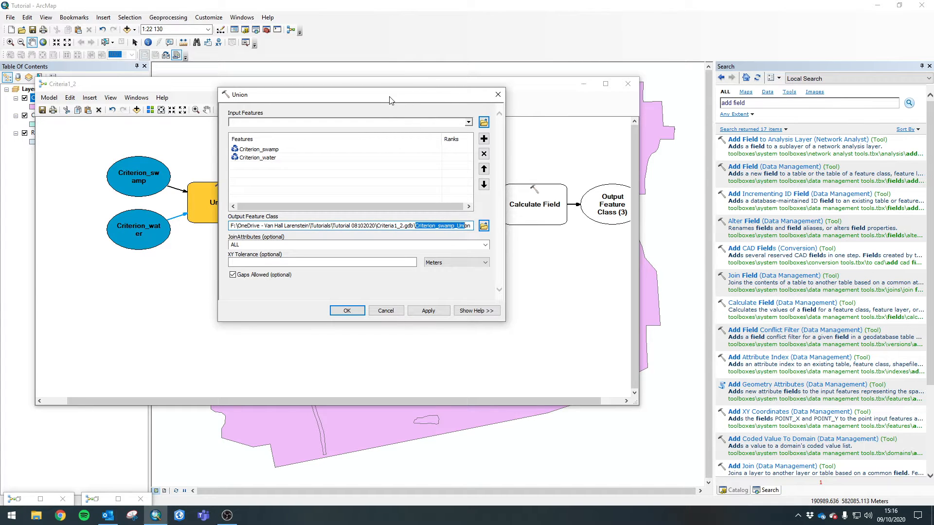
pyautogui.moveTo(389, 100); pyautogui.dragTo(404, 117)
pyautogui.click(485, 243)
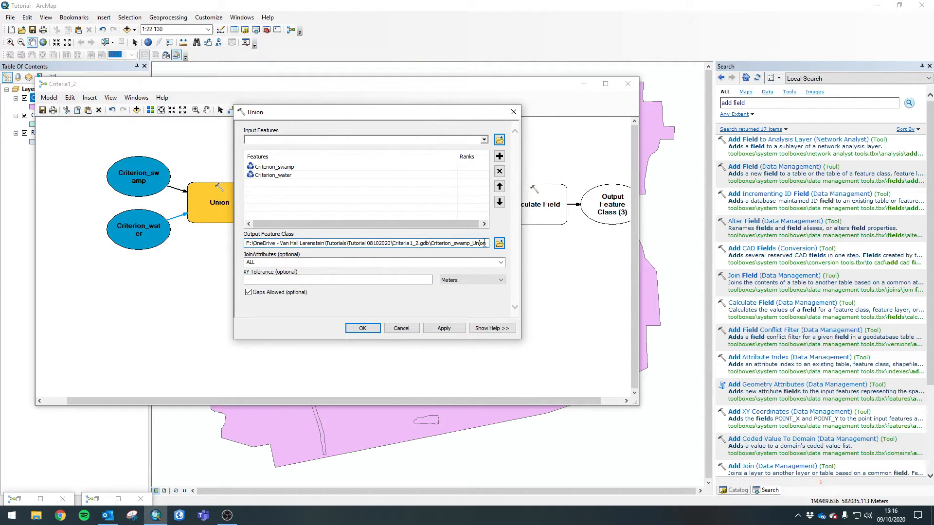
pyautogui.press('BackSpace')
pyautogui.press('BackSpace')
pyautogui.press('BackSpace')
pyautogui.press('BackSpace')
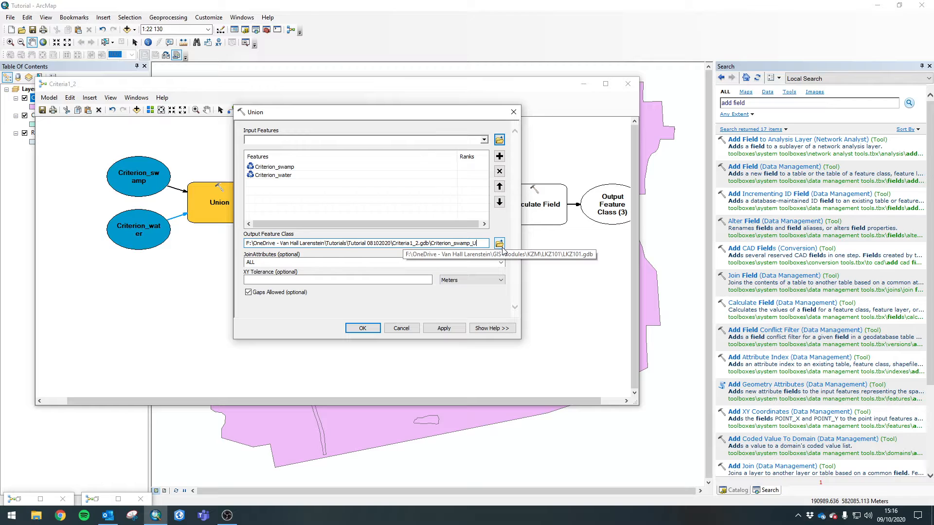
pyautogui.press('BackSpace')
pyautogui.press('BackSpace')
pyautogui.press('BackSpace')
pyautogui.press('BackSpace')
pyautogui.press('BackSpace')
pyautogui.press('BackSpace')
pyautogui.write('Swamp')
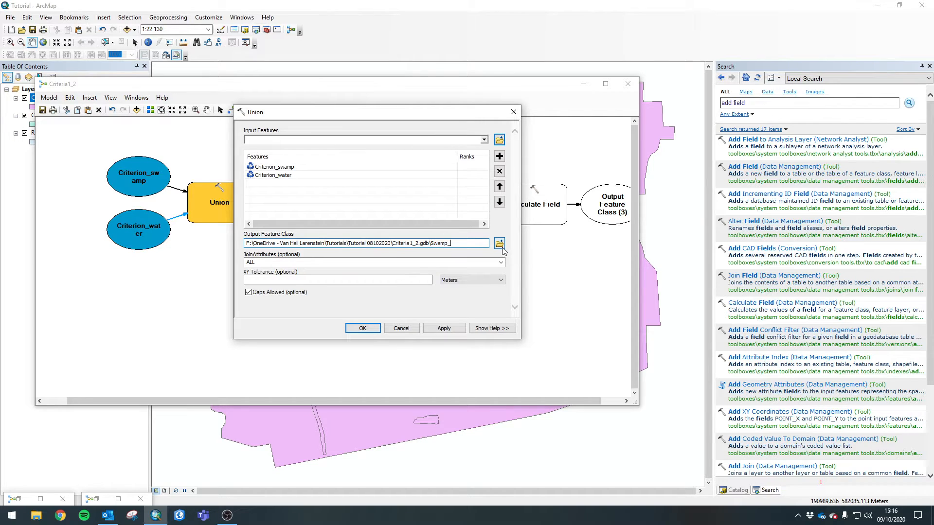
pyautogui.write('_water_combined')
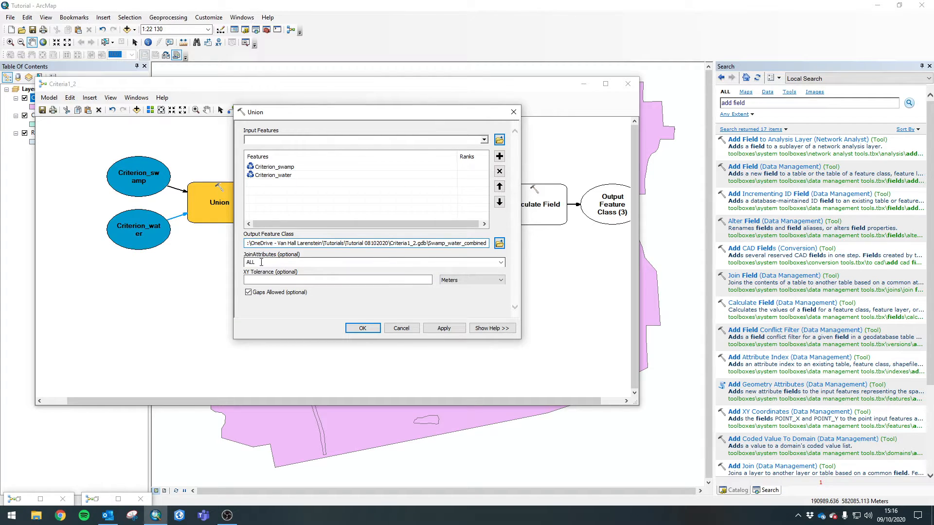
# Set the Union tool's JoinAttributes option to NO_FID and accept the settings.
pyautogui.click(498, 263)
pyautogui.click(253, 275)
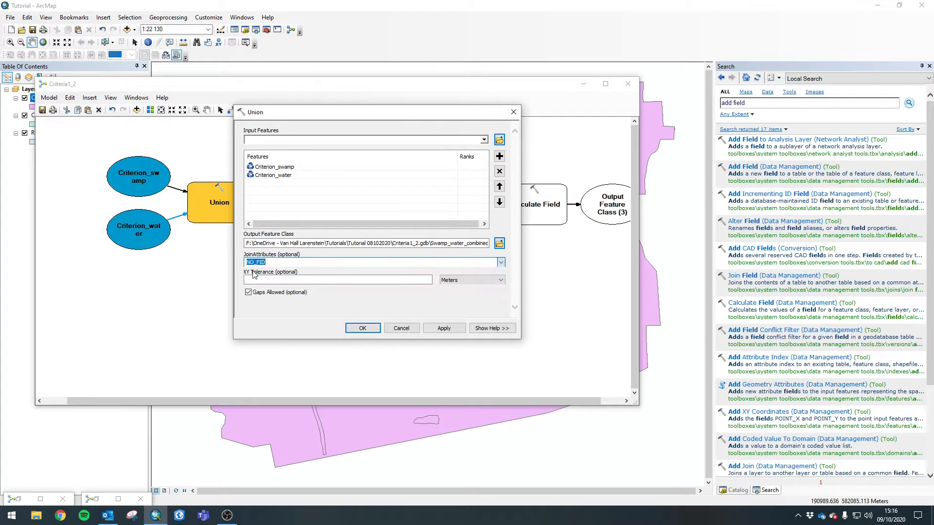
pyautogui.click(364, 330)
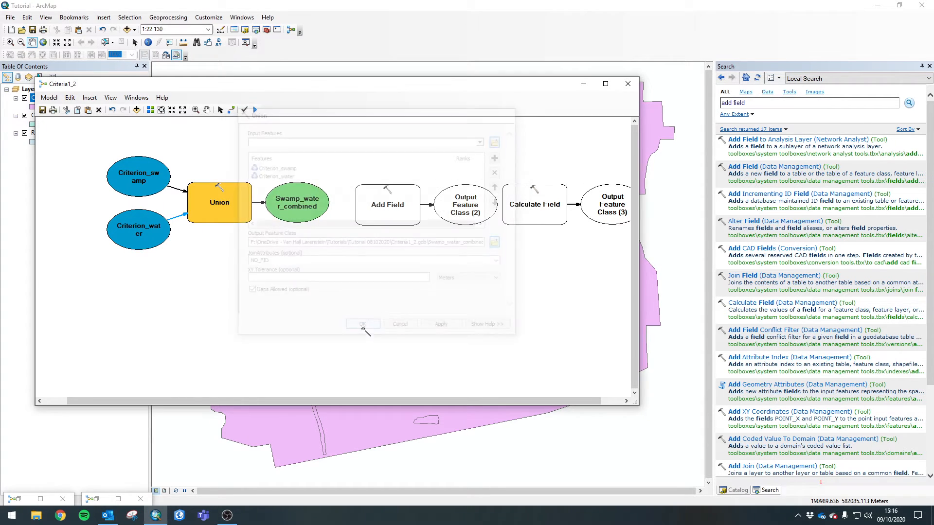
# Reopen the Union tool's settings and set JoinAttributes to ALL.
pyautogui.doubleClick(220, 204)
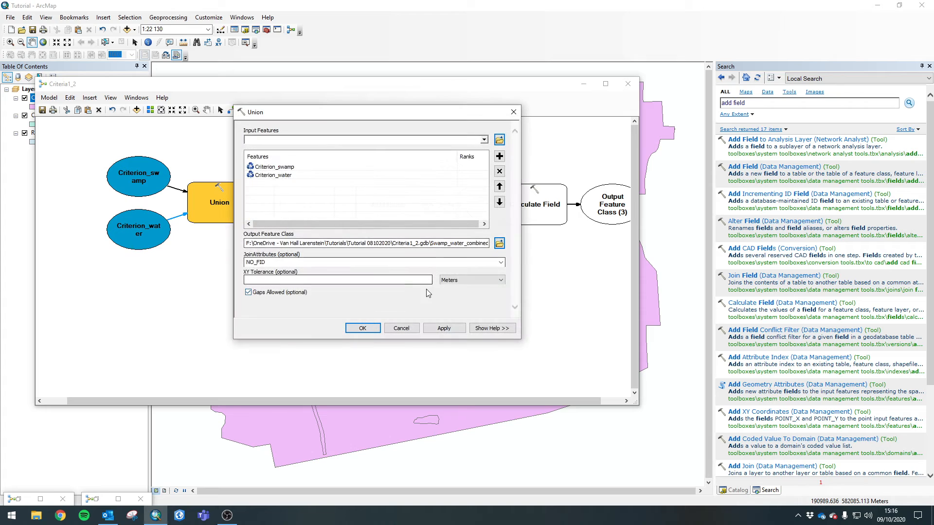
pyautogui.click(499, 263)
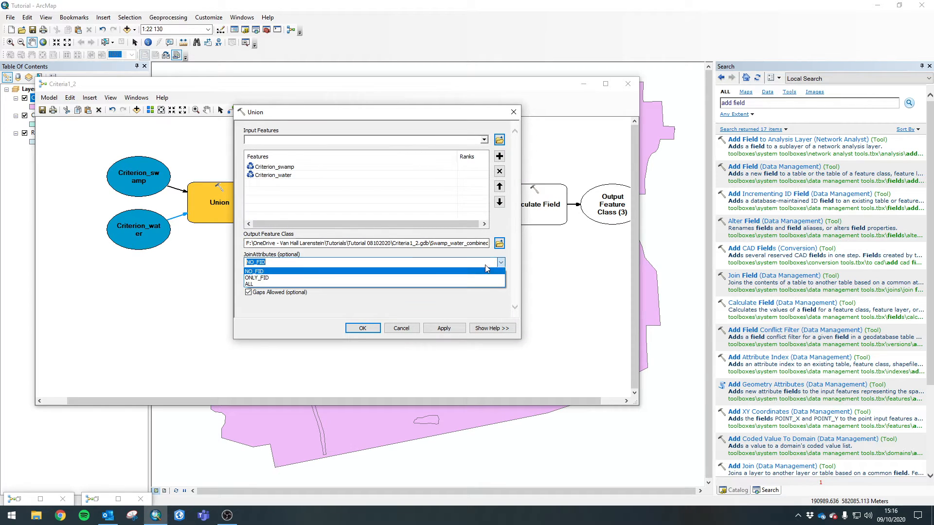
pyautogui.click(255, 284)
pyautogui.click(362, 329)
# Run the Union tool in the Criteria1_2 model and add its Swamp_water_combined output to the map display.
pyautogui.rightClick(224, 201)
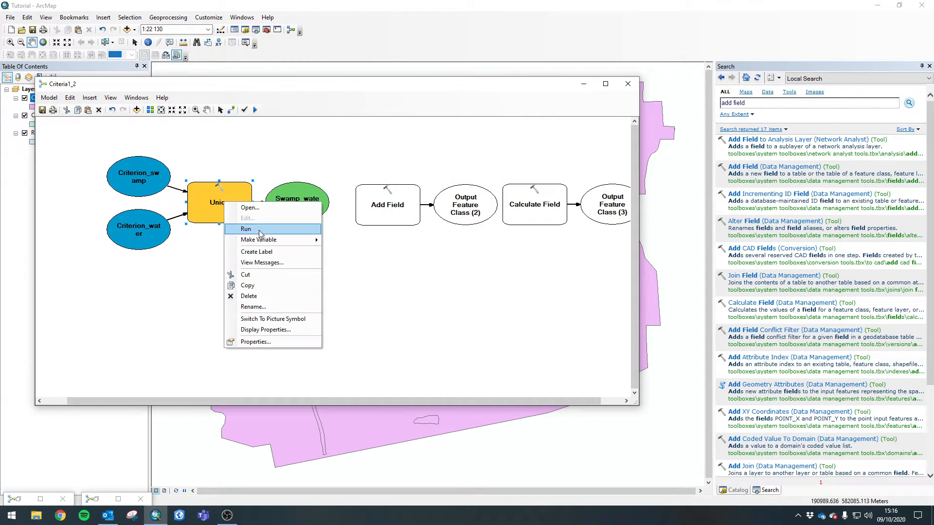
pyautogui.click(259, 229)
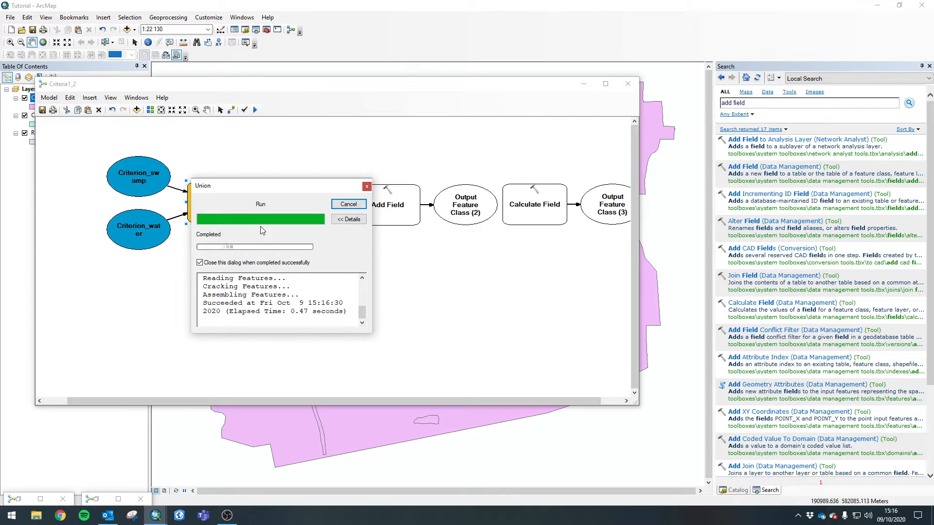
pyautogui.rightClick(295, 206)
pyautogui.click(323, 247)
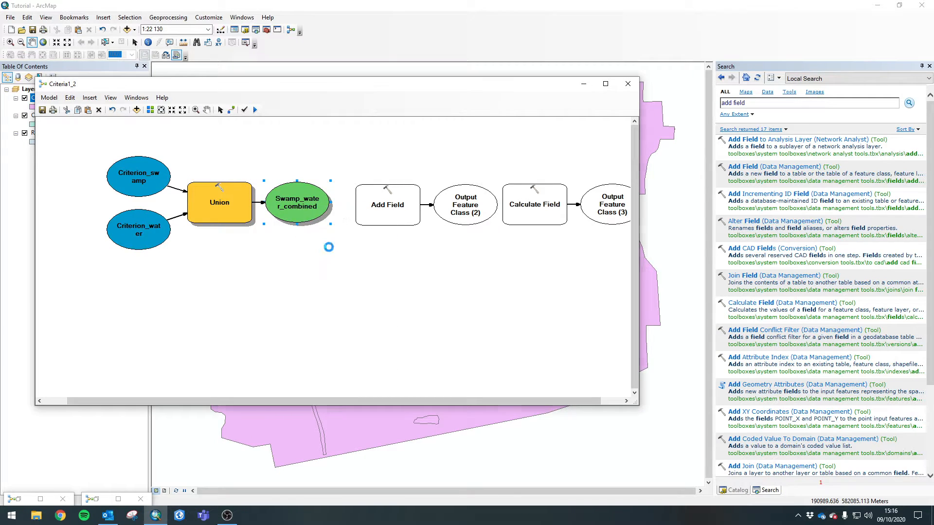
# Move the model window aside and open the attribute table of the Swamp_water_combined layer.
pyautogui.moveTo(213, 92); pyautogui.dragTo(394, 85)
pyautogui.rightClick(90, 97)
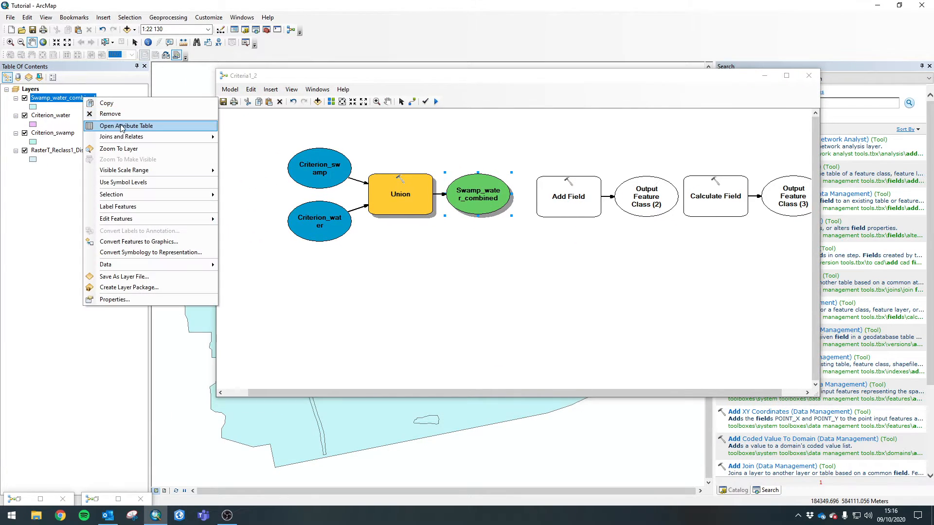
pyautogui.click(122, 127)
# Examine the FID_Criterion_swamp and FID_Criterion_water columns in the Swamp_water_combined attribute table.
pyautogui.click(127, 426)
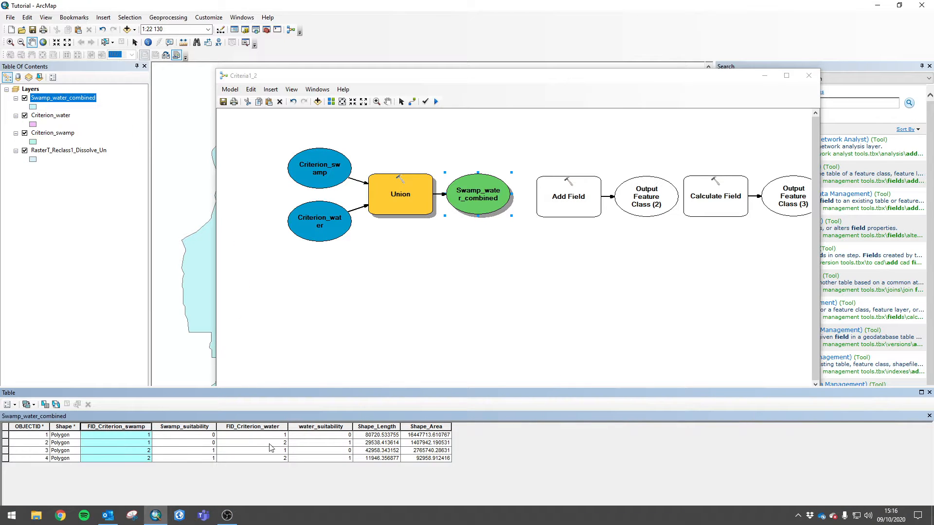
pyautogui.click(262, 427)
pyautogui.click(130, 427)
pyautogui.click(256, 429)
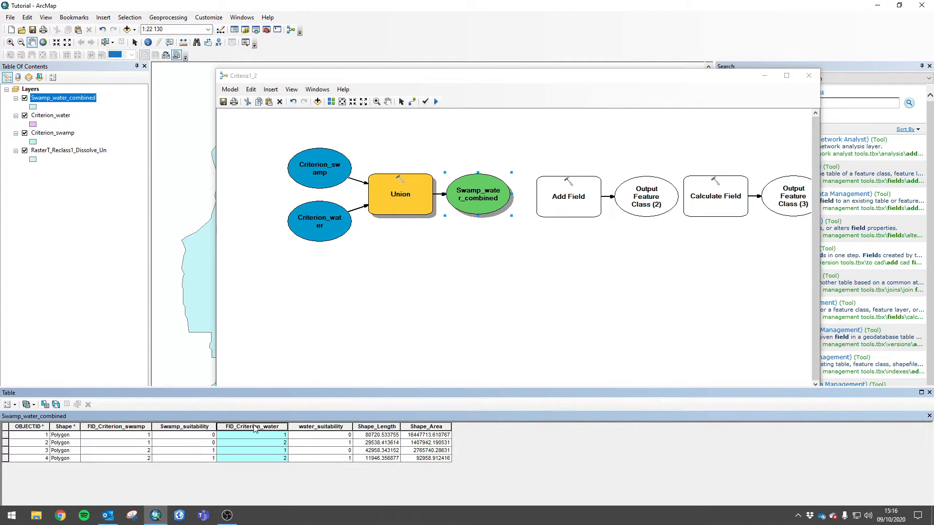
pyautogui.keyDown('ctrl'); pyautogui.click(129, 426); pyautogui.keyUp('ctrl')
pyautogui.keyDown('ctrl'); pyautogui.click(250, 427); pyautogui.keyUp('ctrl')
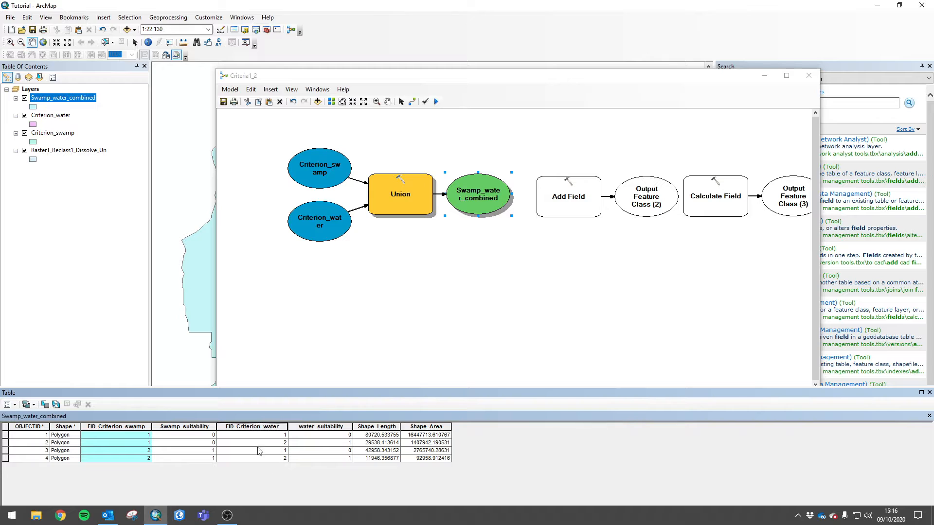
pyautogui.click(255, 427)
pyautogui.rightClick(277, 426)
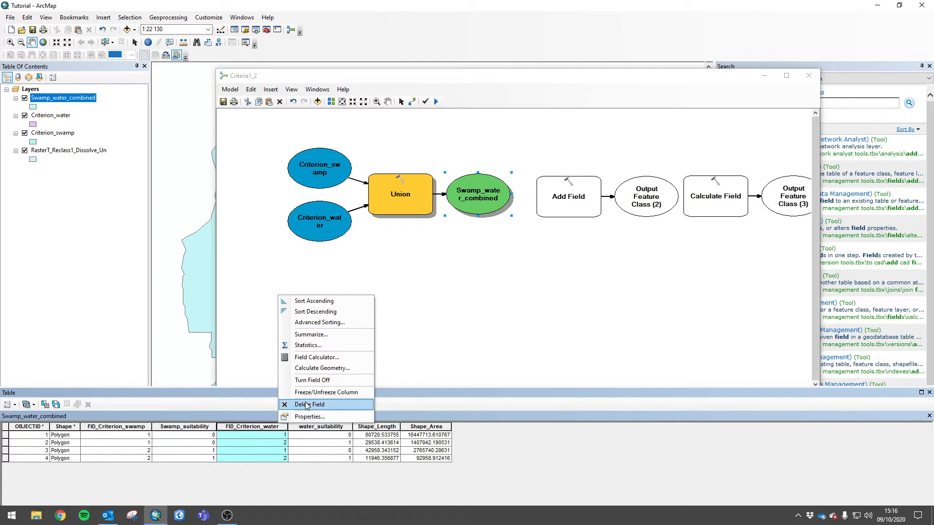
pyautogui.click(315, 474)
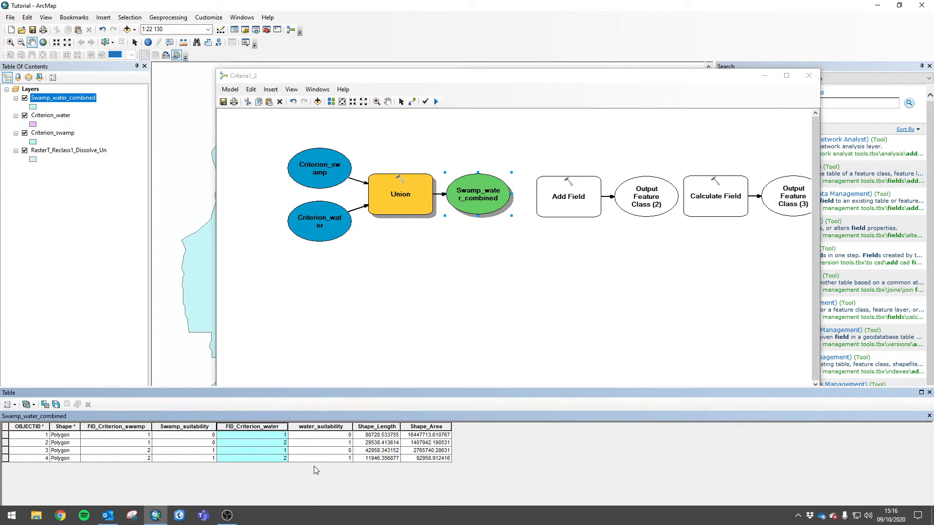
# Set the Union tool's JoinAttributes option to NO_FID and rerun Union in the Criteria1_2 model.
pyautogui.click(398, 287)
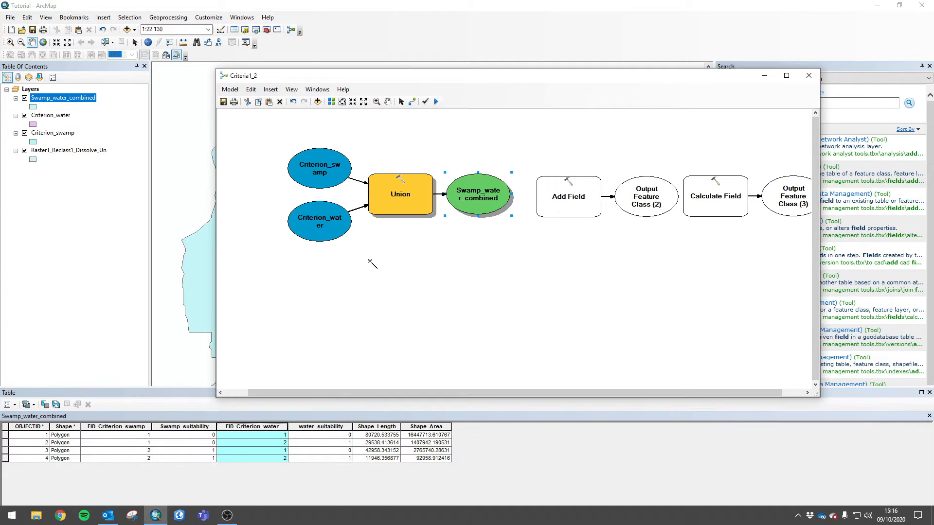
pyautogui.doubleClick(398, 206)
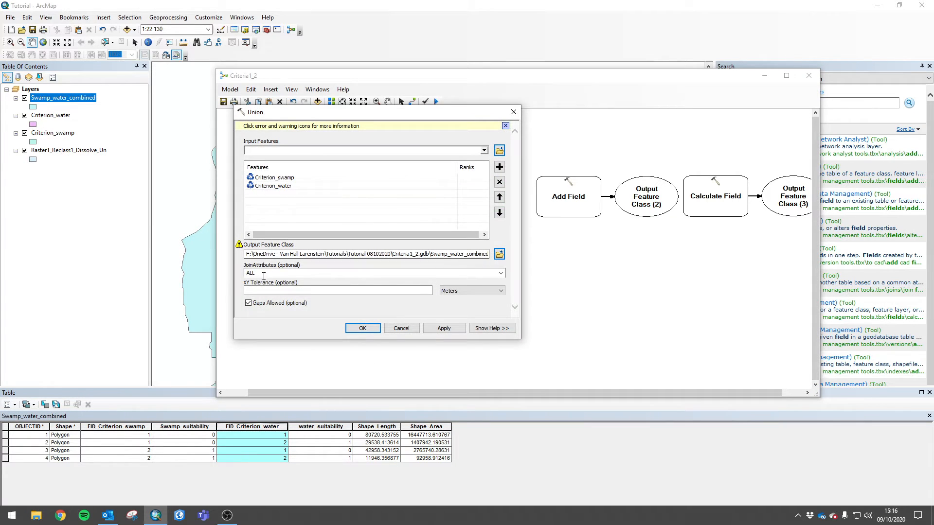
pyautogui.click(358, 275)
pyautogui.click(500, 272)
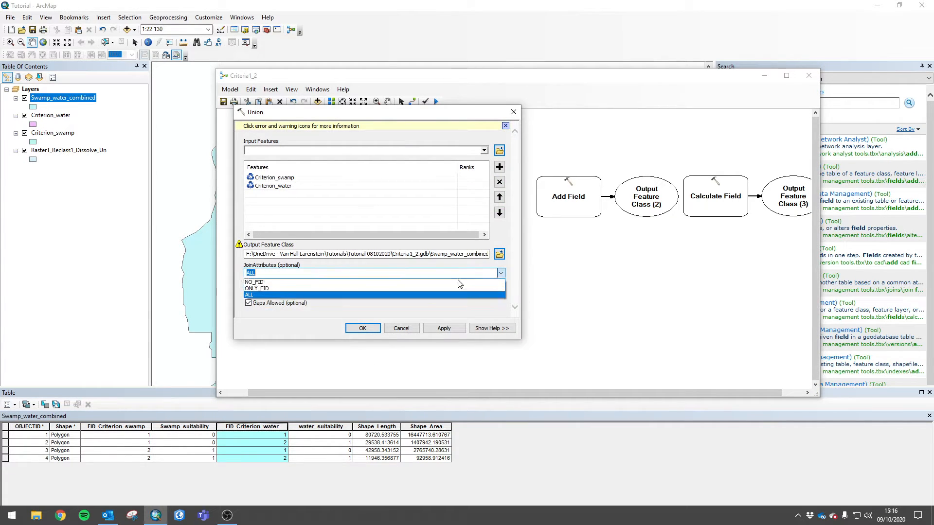
pyautogui.click(255, 288)
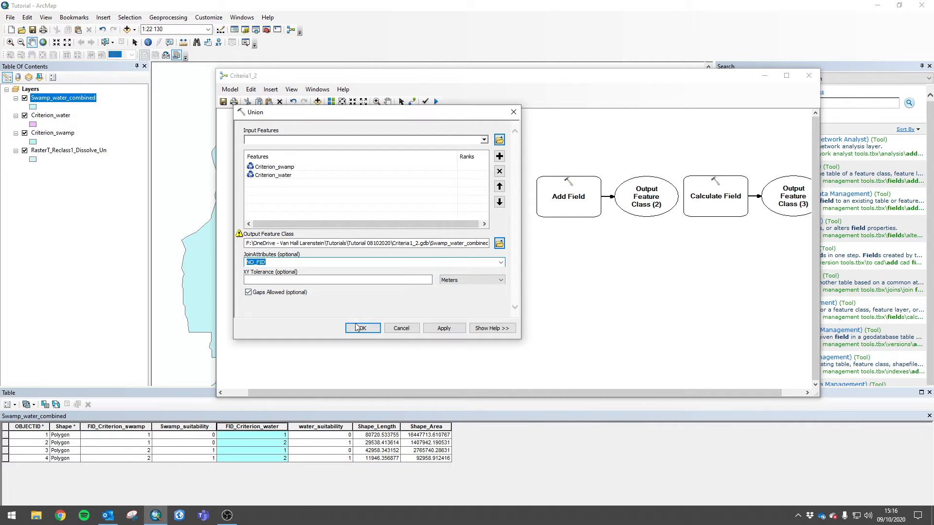
pyautogui.click(362, 328)
pyautogui.rightClick(394, 198)
pyautogui.click(425, 225)
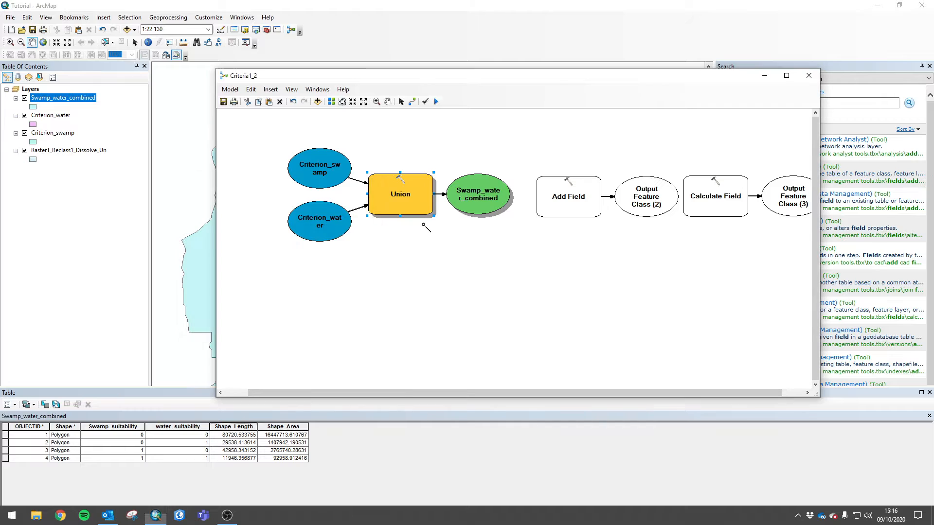
# Connect the Swamp_water_combined output to the Add Field tool as its input table.
pyautogui.click(481, 199)
pyautogui.click(570, 208)
pyautogui.click(574, 205)
# Configure the Add Field tool with field name Criteria1_2 and field type SHORT, and accept the settings.
pyautogui.doubleClick(569, 197)
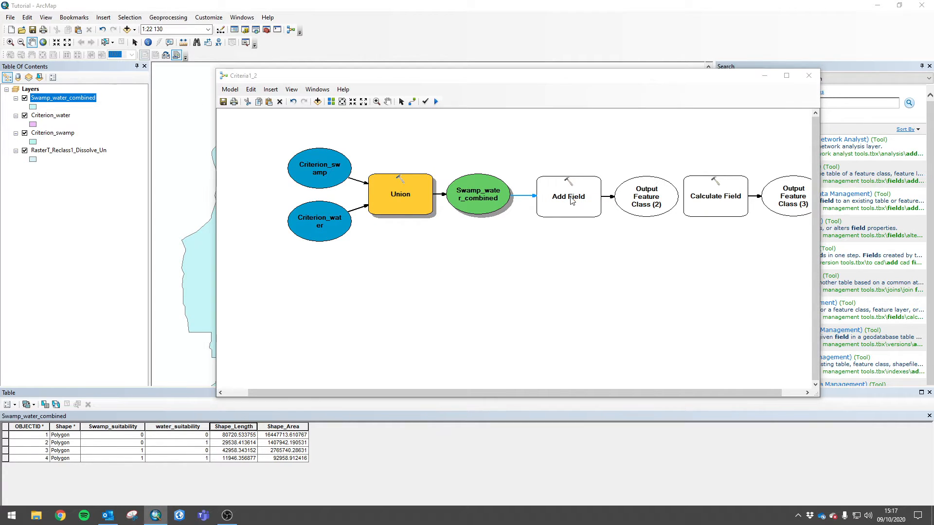
pyautogui.click(345, 155)
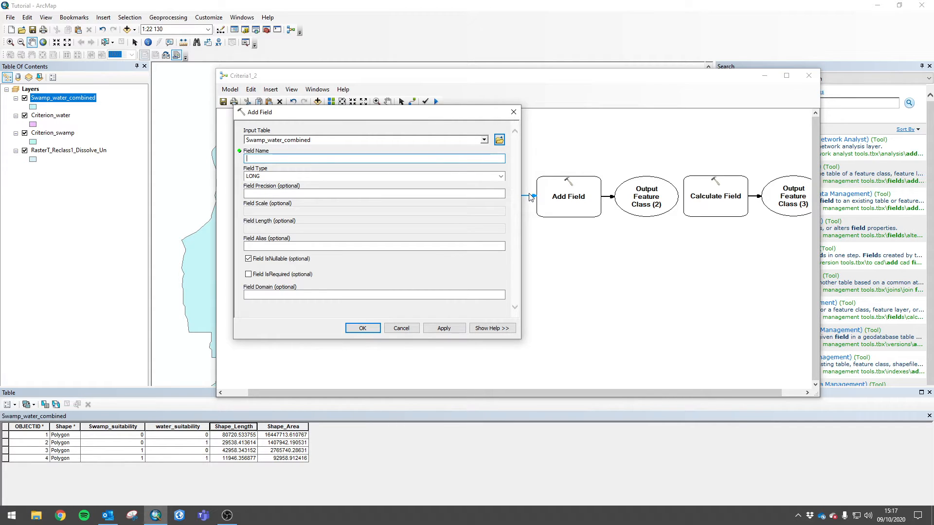
pyautogui.write('Criteria1_2')
pyautogui.click(500, 176)
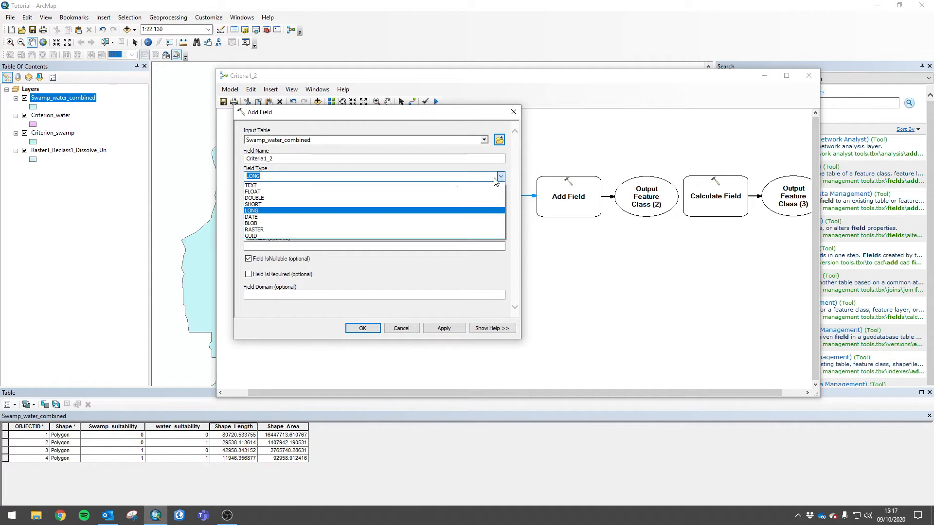
pyautogui.click(413, 205)
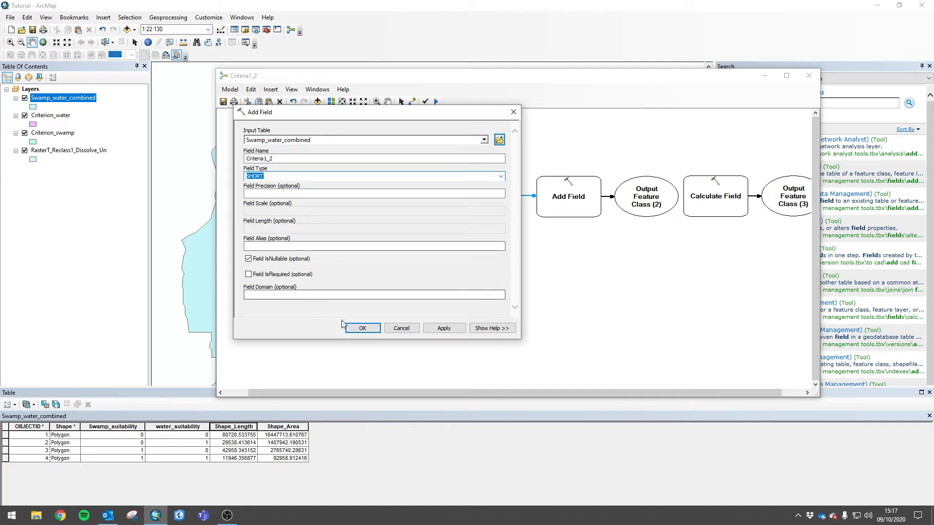
pyautogui.click(357, 328)
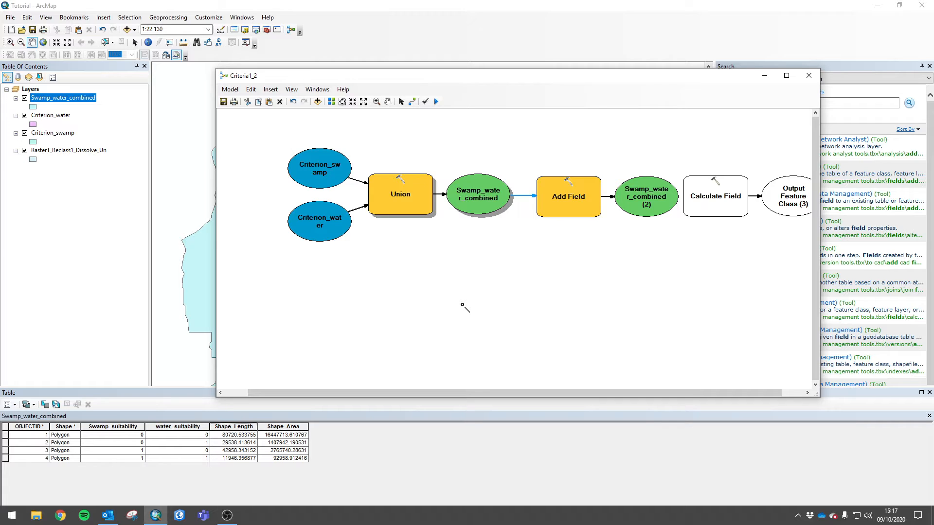
# Run the Add Field tool and move the Criteria1_2 column before Shape_Length in the attribute table.
pyautogui.rightClick(564, 200)
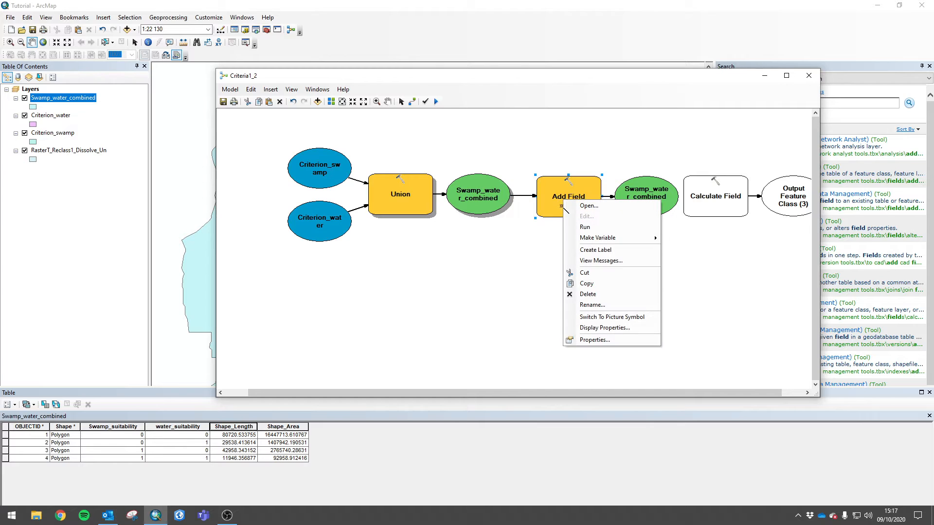
pyautogui.click(583, 227)
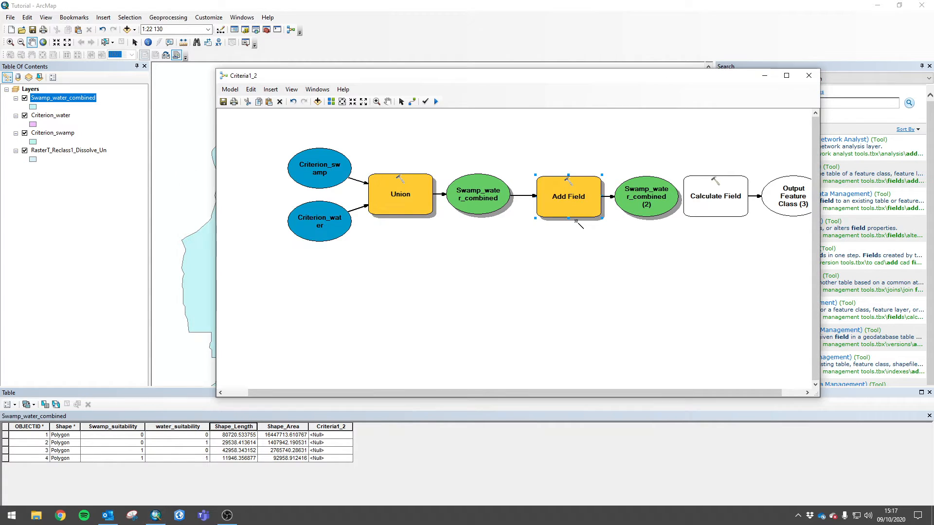
pyautogui.click(330, 426)
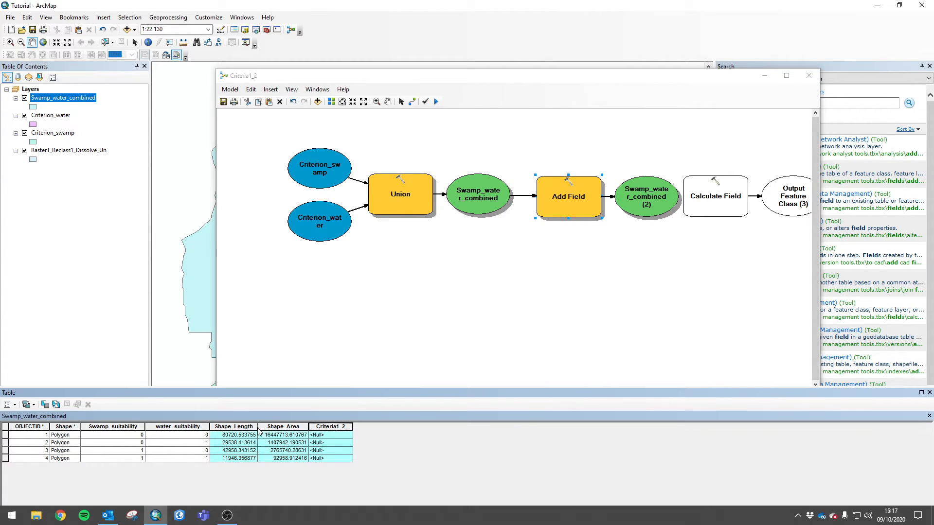
pyautogui.moveTo(331, 428); pyautogui.dragTo(254, 430)
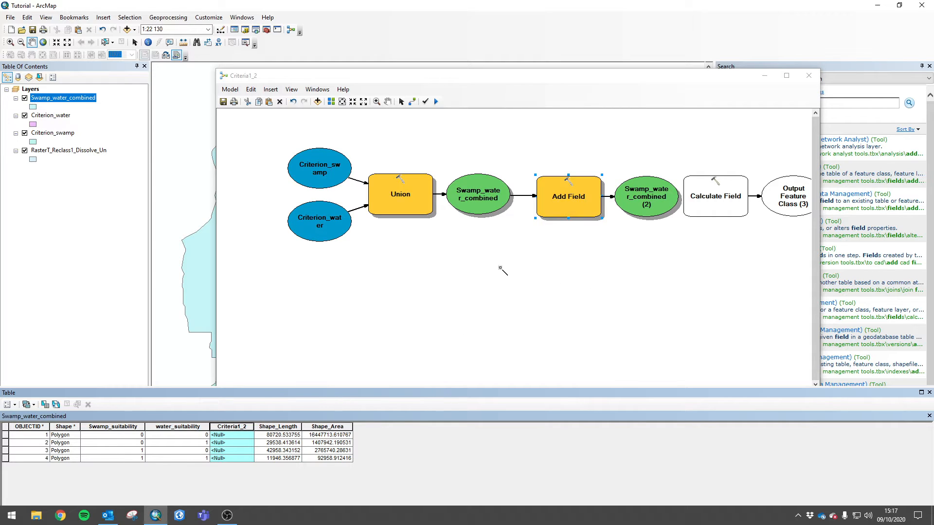
pyautogui.click(401, 101)
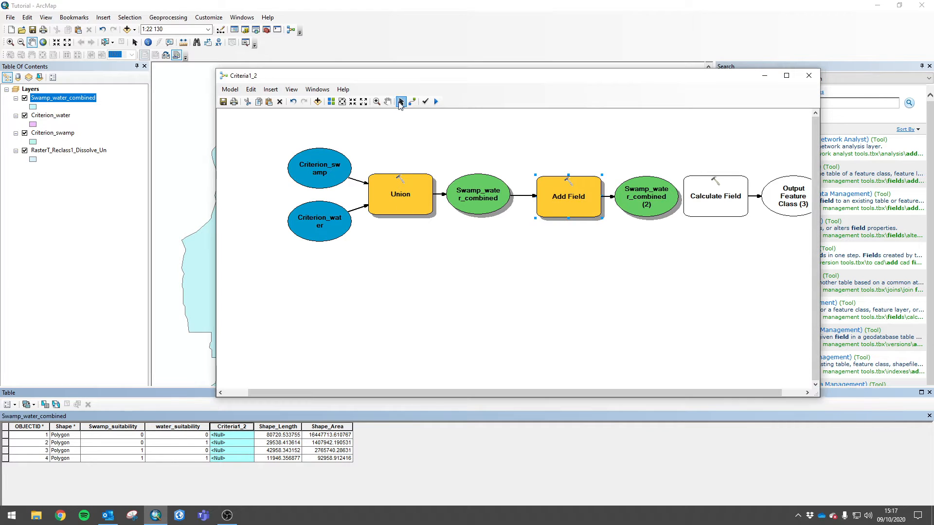
pyautogui.click(313, 219)
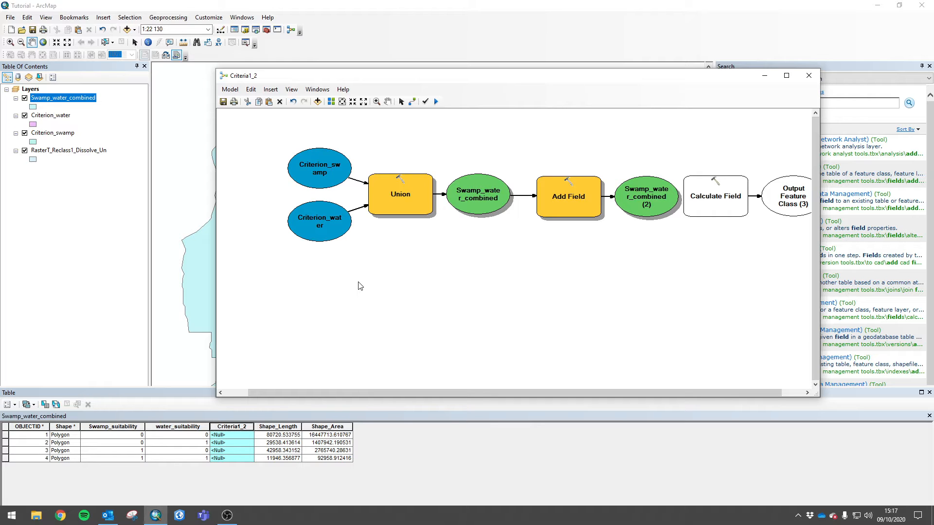
pyautogui.scroll(1, 359, 285)
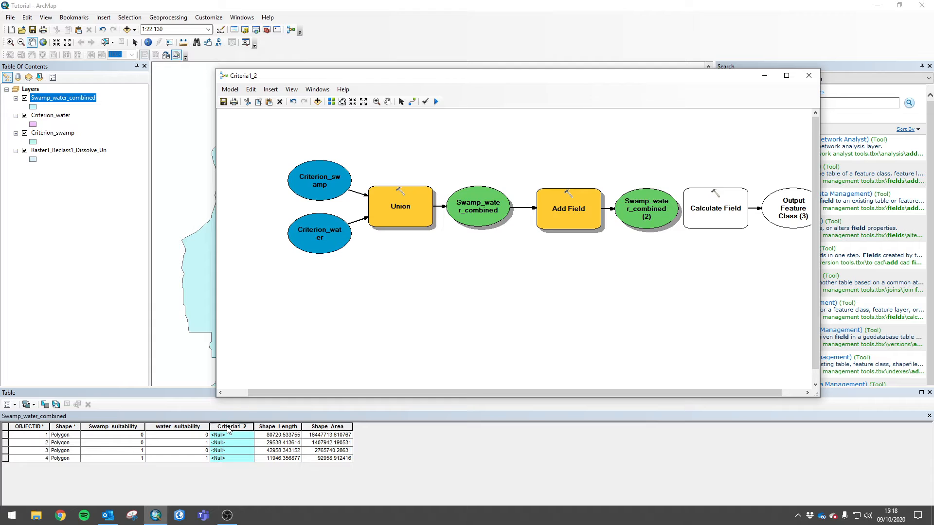
# Connect Swamp_water_combined (2) to the Calculate Field tool as its input table.
pyautogui.click(659, 220)
pyautogui.click(700, 205)
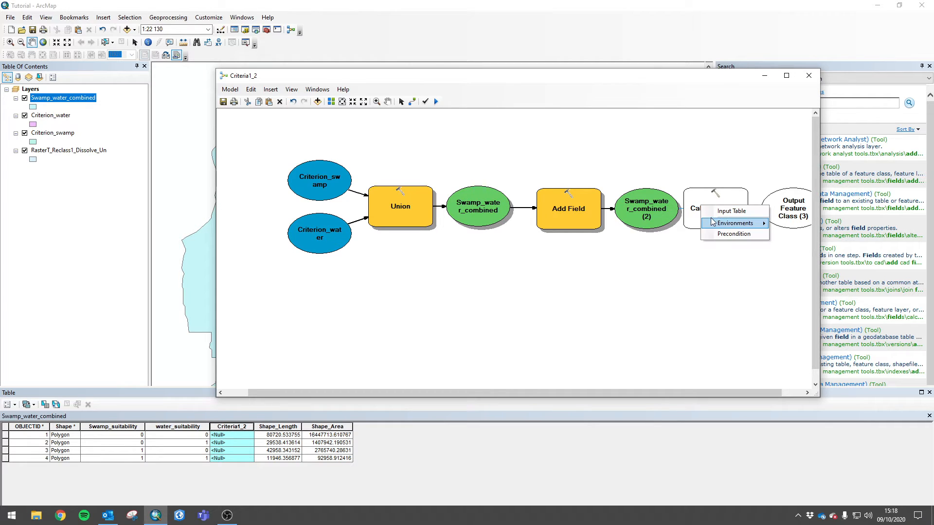
pyautogui.click(720, 211)
# Configure Calculate Field to fill the Criteria1_2 field with the VB expression [Swamp_suitability] + [water_suitability], and accept the settings.
pyautogui.doubleClick(715, 216)
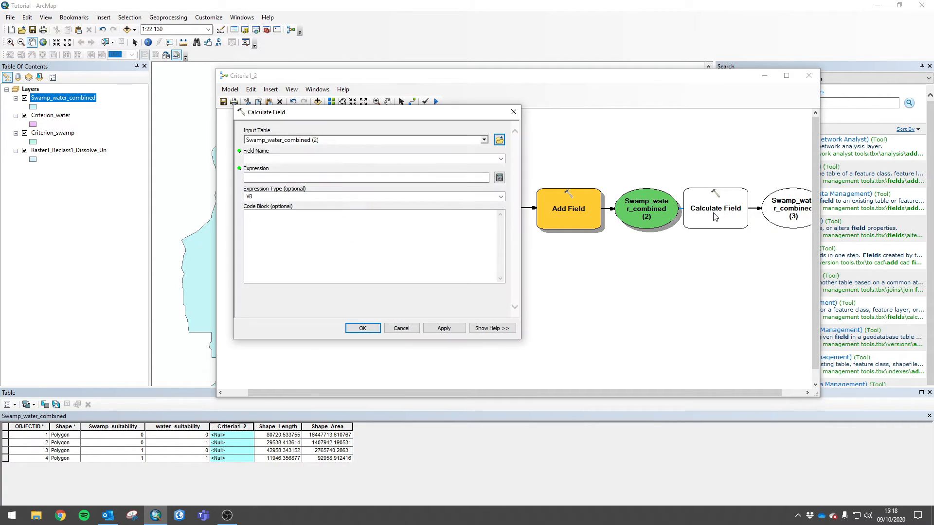
pyautogui.click(500, 160)
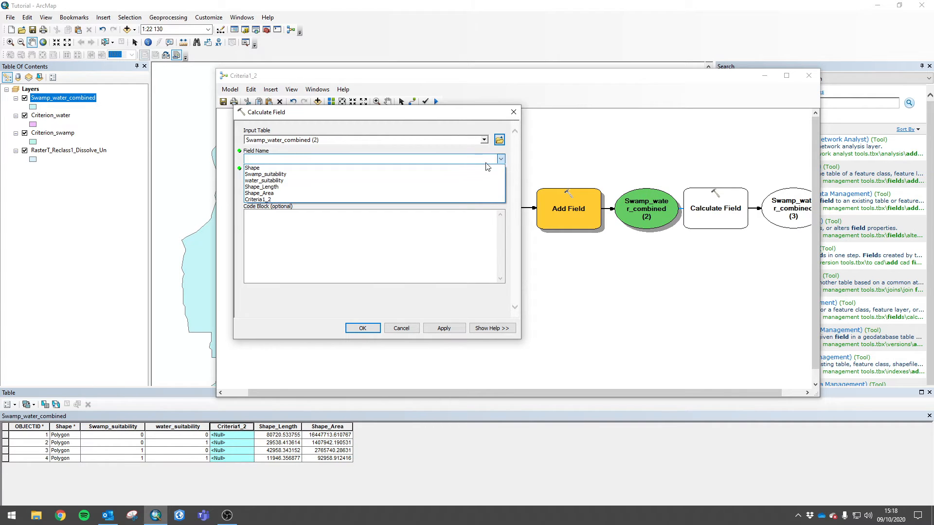
pyautogui.click(256, 201)
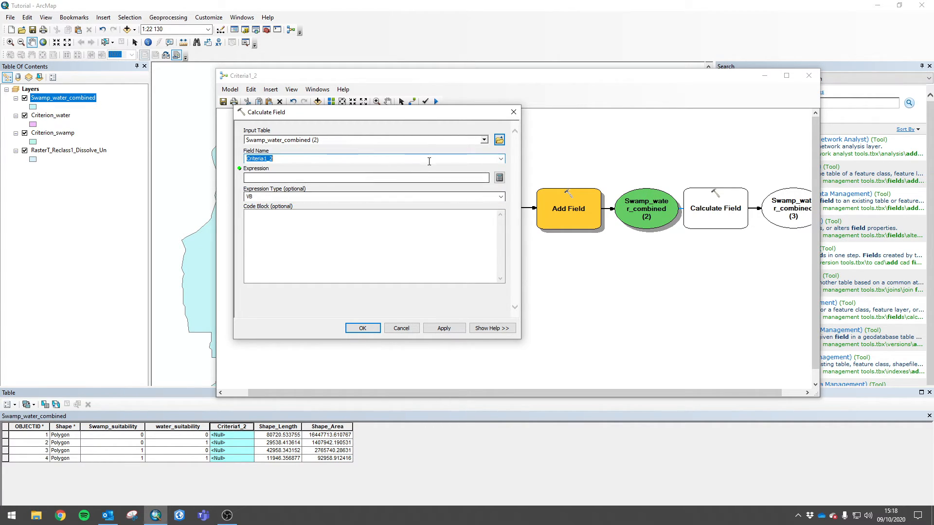
pyautogui.click(499, 178)
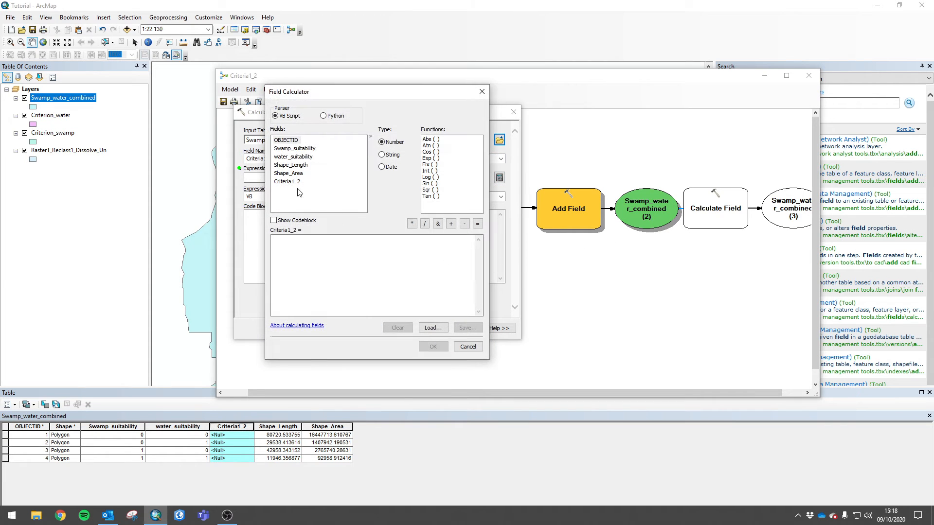
pyautogui.doubleClick(294, 149)
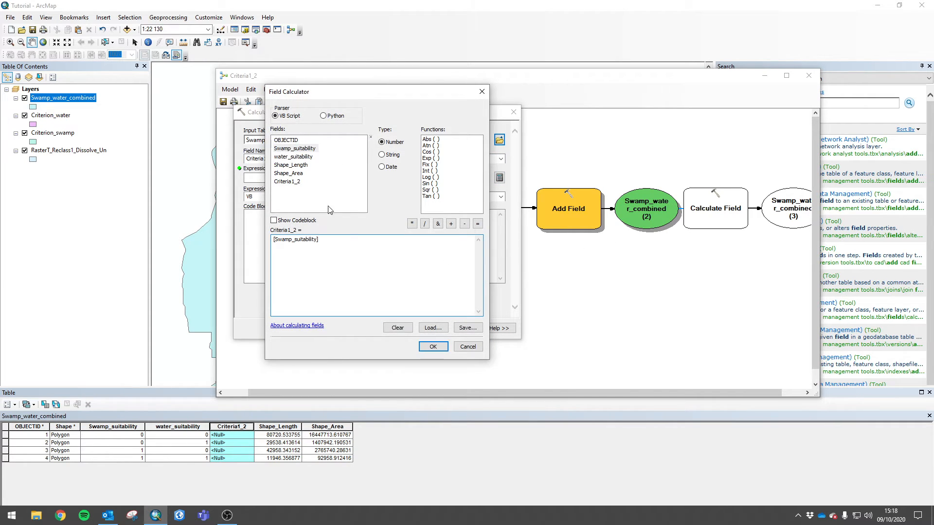
pyautogui.click(452, 224)
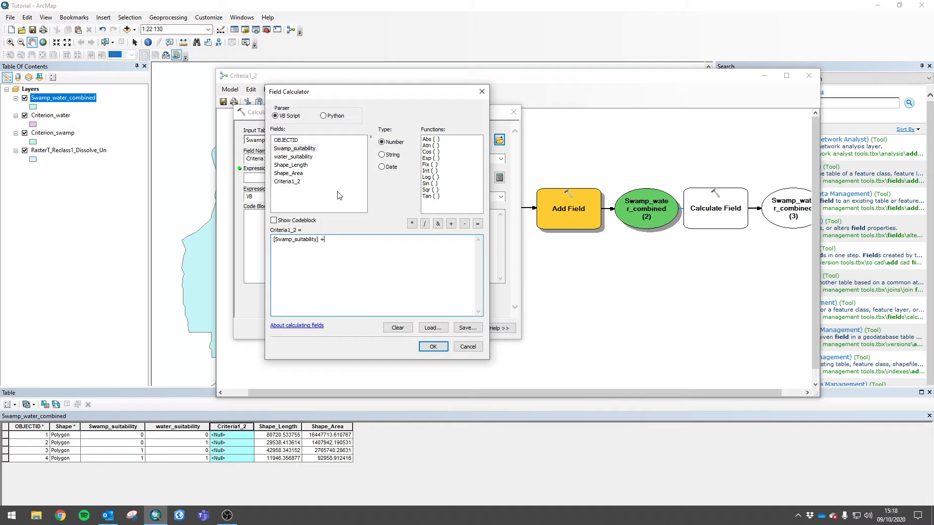
pyautogui.doubleClick(293, 156)
pyautogui.click(433, 346)
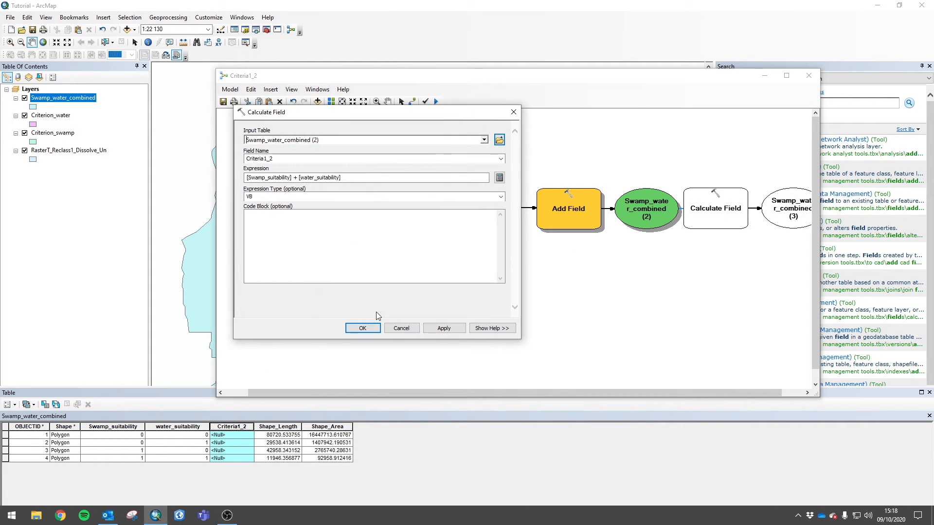
pyautogui.click(362, 328)
# Run the Calculate Field tool and add its Swamp_water_combined (4) output to the map display.
pyautogui.rightClick(691, 207)
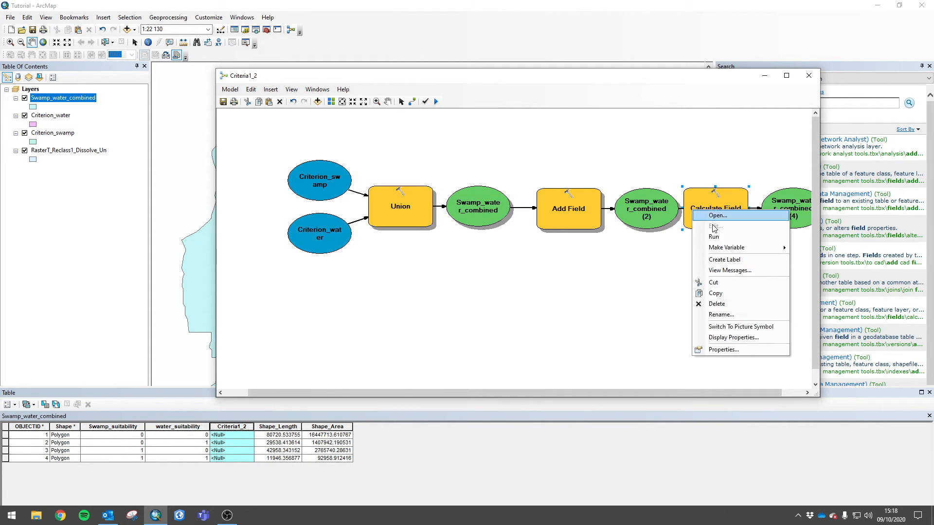
pyautogui.click(710, 229)
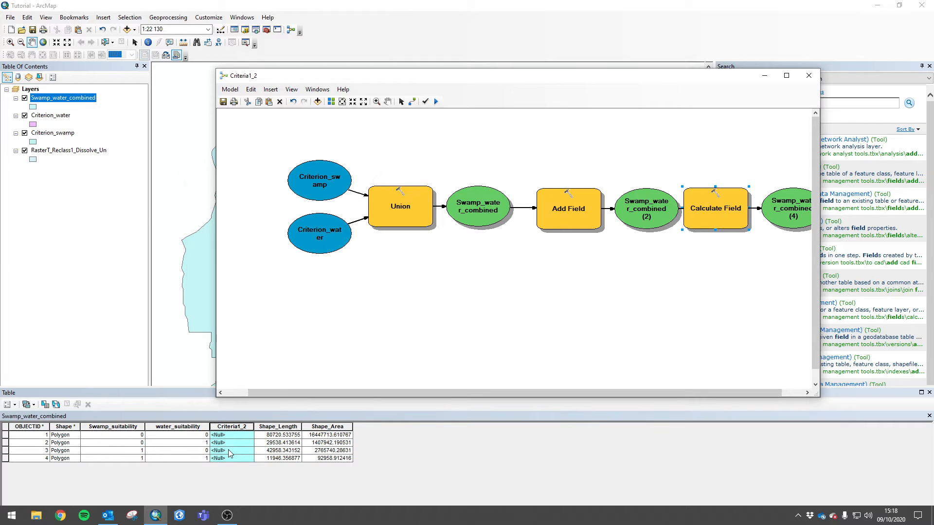
pyautogui.rightClick(797, 221)
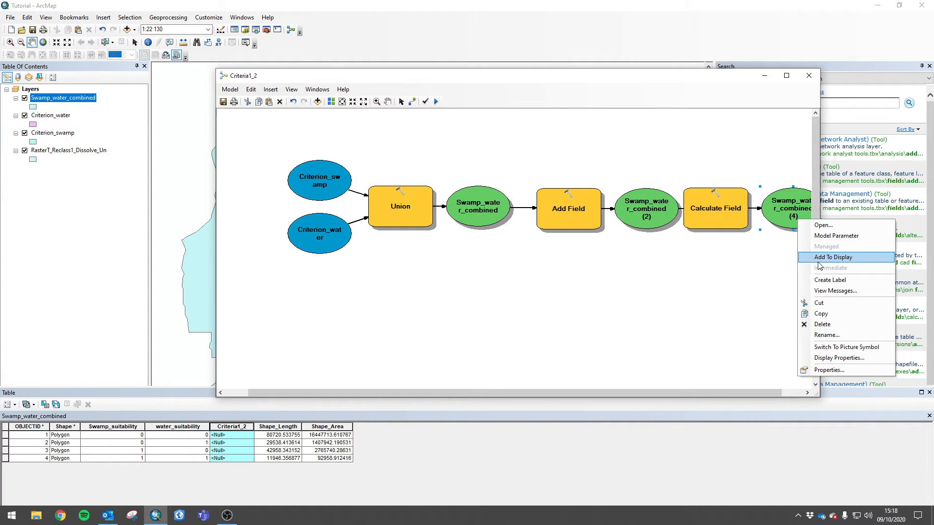
pyautogui.click(824, 260)
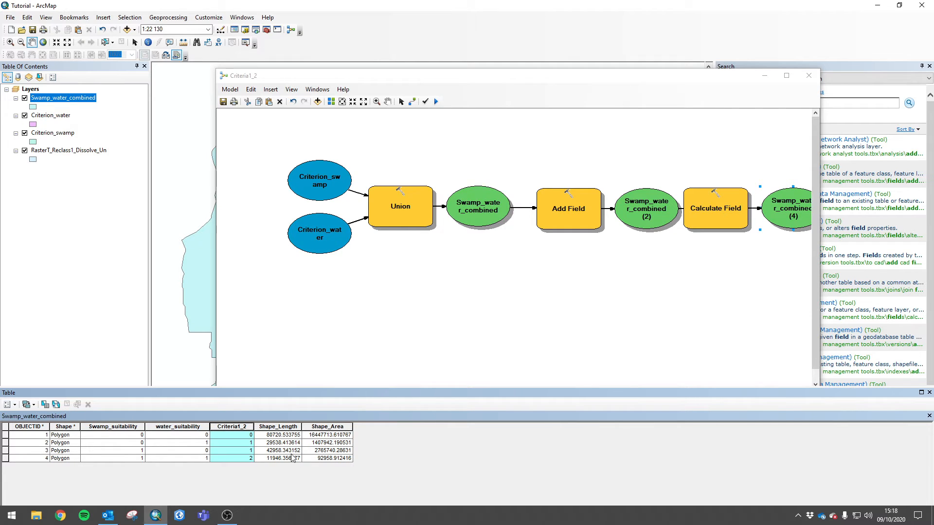
# Check row by row in the Swamp_water_combined attribute table that Criteria1_2 equals the sum of Swamp_suitability and water_suitability.
pyautogui.click(320, 458)
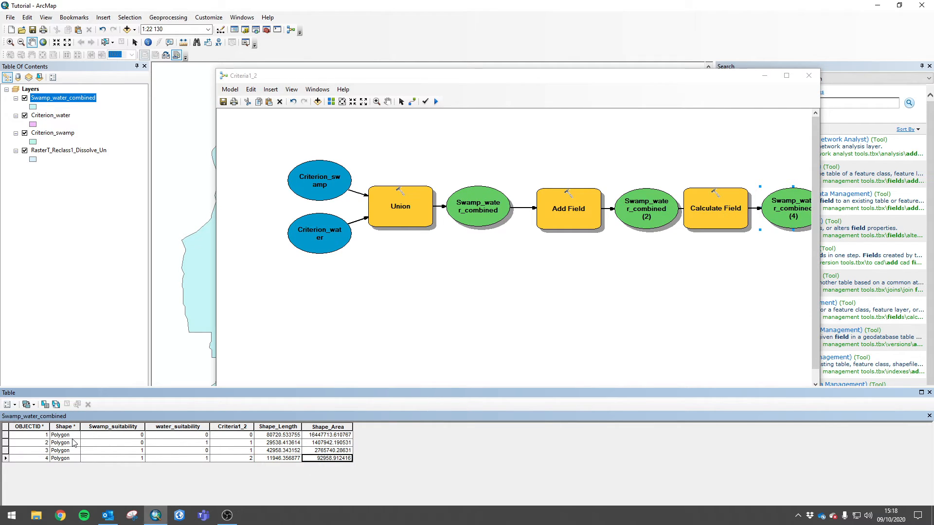
pyautogui.click(114, 435)
pyautogui.click(173, 435)
pyautogui.click(276, 435)
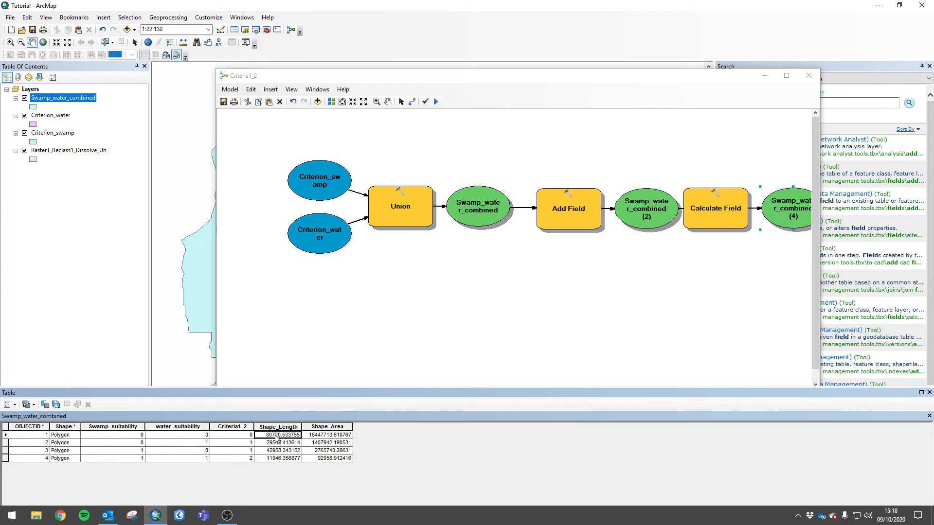
pyautogui.click(235, 442)
pyautogui.click(119, 443)
pyautogui.click(200, 445)
pyautogui.click(250, 444)
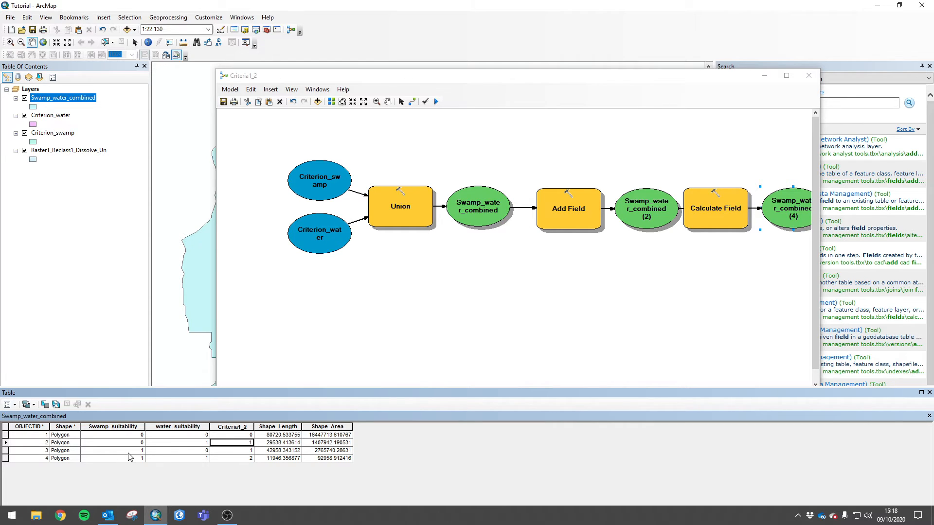
pyautogui.click(124, 450)
pyautogui.click(195, 451)
pyautogui.click(243, 451)
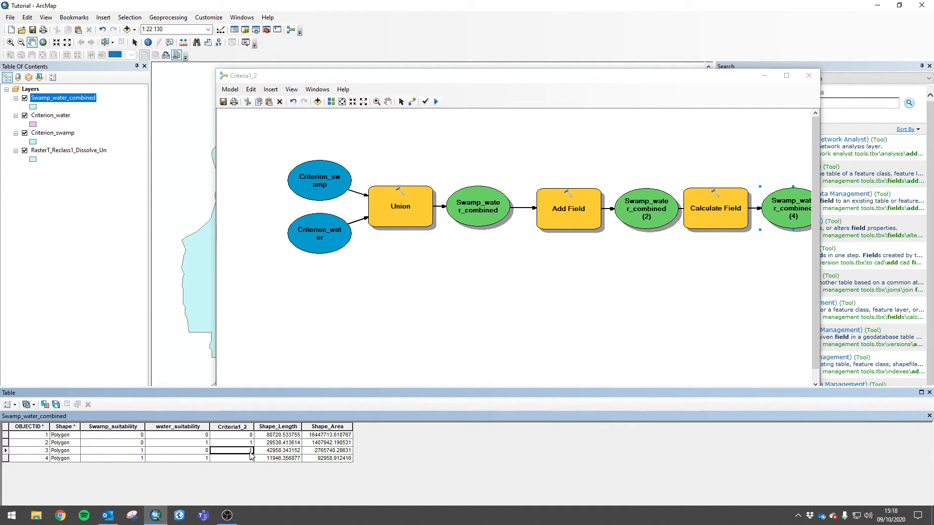
pyautogui.click(143, 458)
pyautogui.click(194, 459)
pyautogui.click(234, 459)
# Reposition and enlarge the Criteria1_2 model window to fit the whole workflow up to Swamp_water_combined (4).
pyautogui.moveTo(497, 81); pyautogui.dragTo(478, 50)
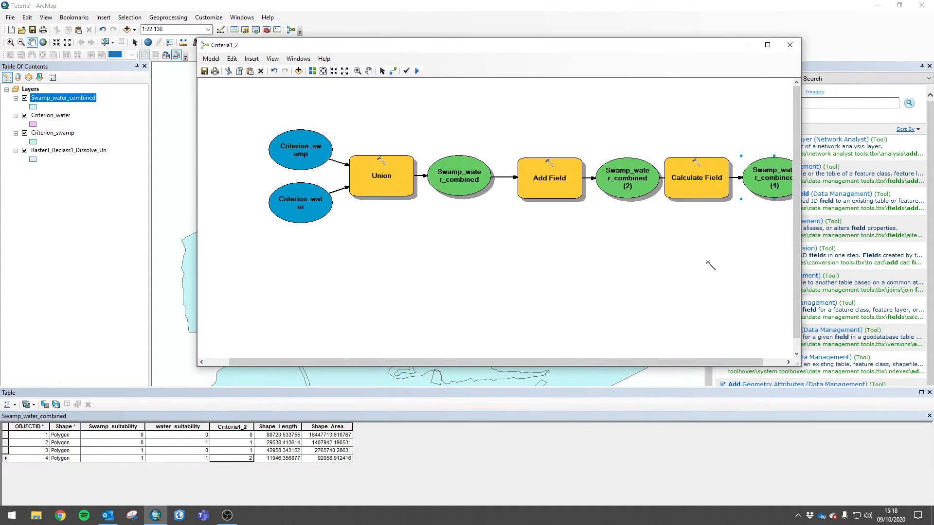
pyautogui.moveTo(799, 366); pyautogui.dragTo(895, 406)
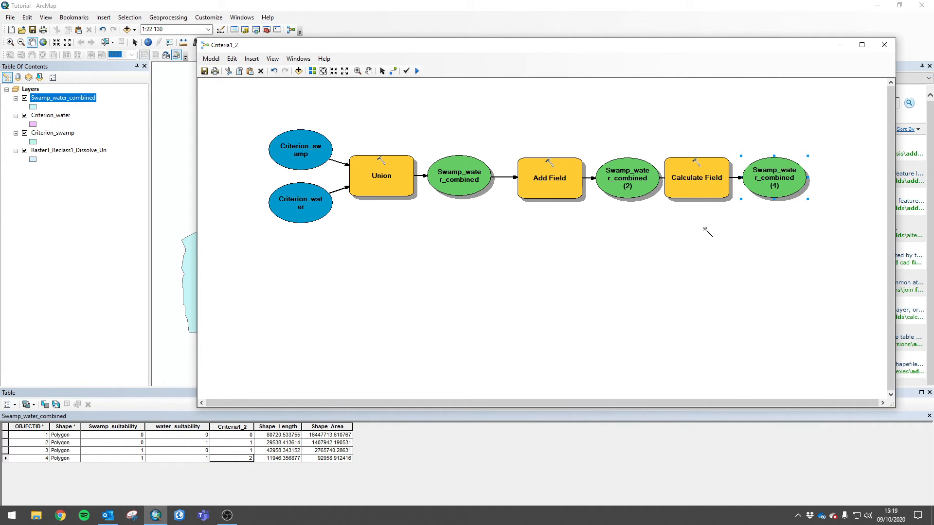
pyautogui.rightClick(767, 187)
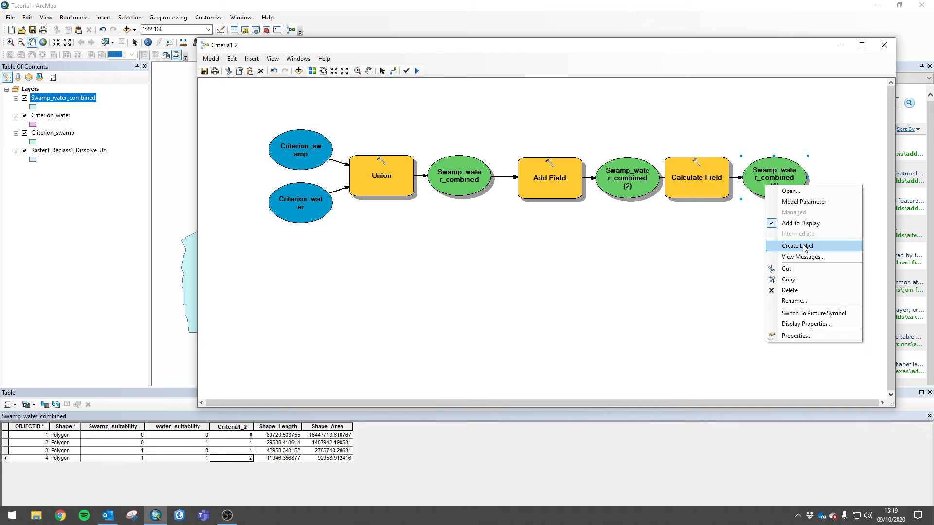
pyautogui.click(554, 263)
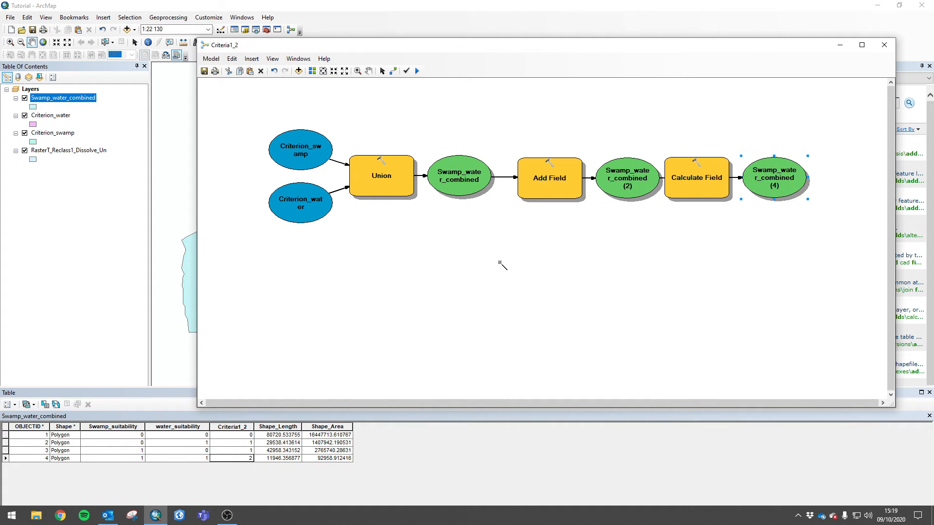
# Remove the RasterT_Reclass1_Dissolve_Un layer from the map.
pyautogui.click(42, 117)
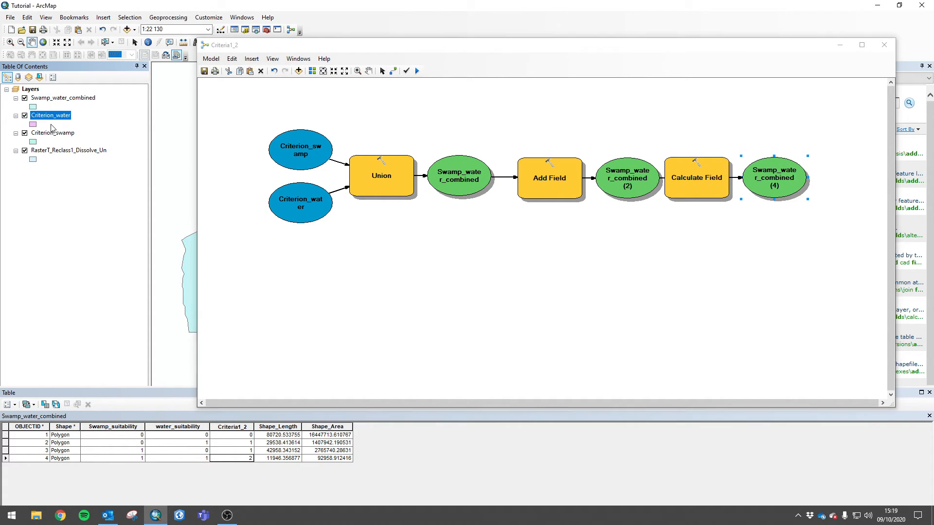
pyautogui.rightClick(66, 151)
pyautogui.click(106, 167)
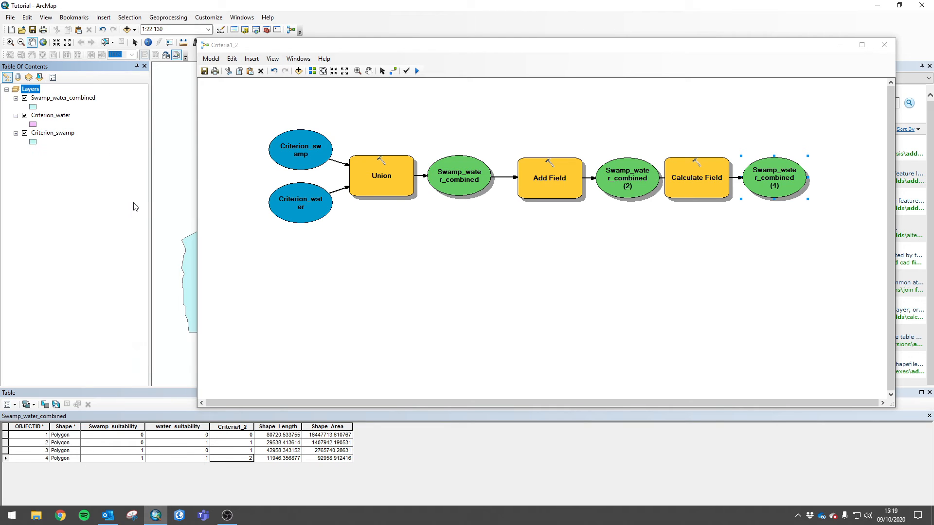
# Symbolize the Swamp_water_combined layer by unique values of Criteria1_2, adding all values and excluding all other values.
pyautogui.moveTo(798, 47); pyautogui.dragTo(738, 85)
pyautogui.rightClick(63, 98)
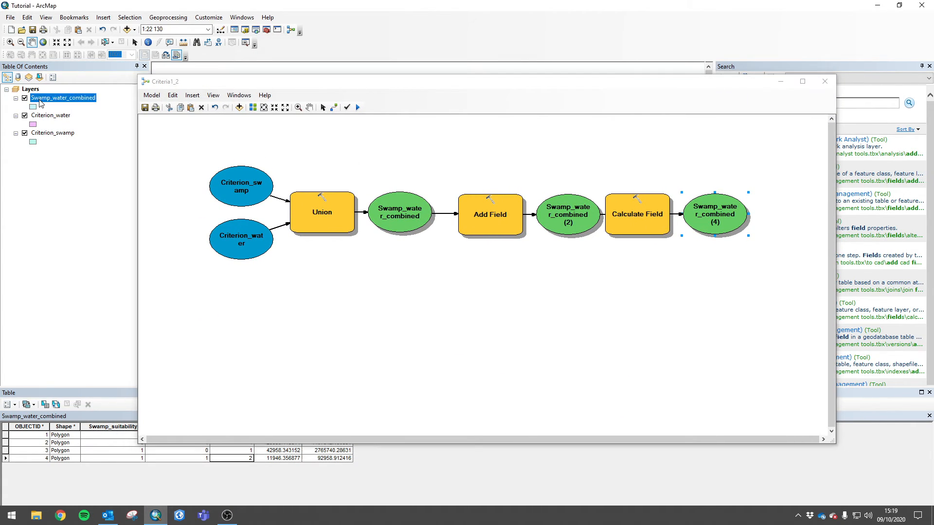
pyautogui.click(64, 303)
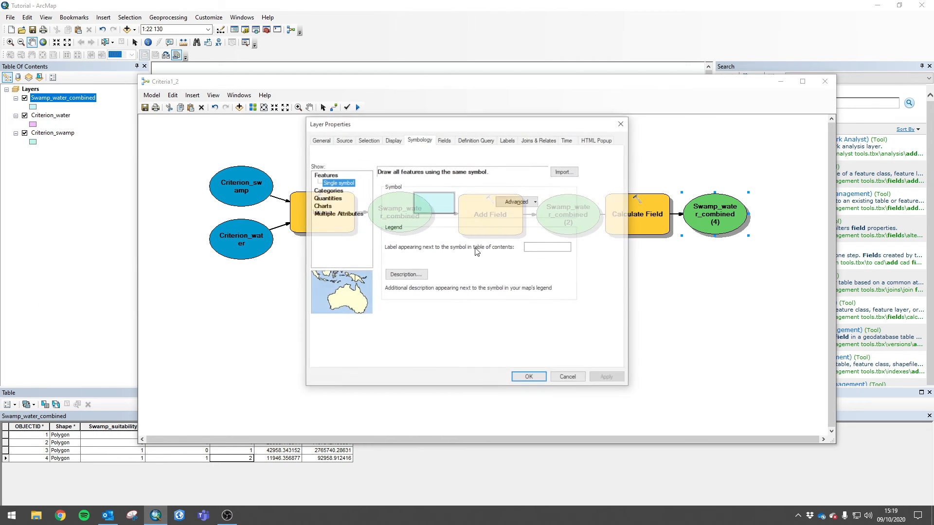
pyautogui.click(327, 190)
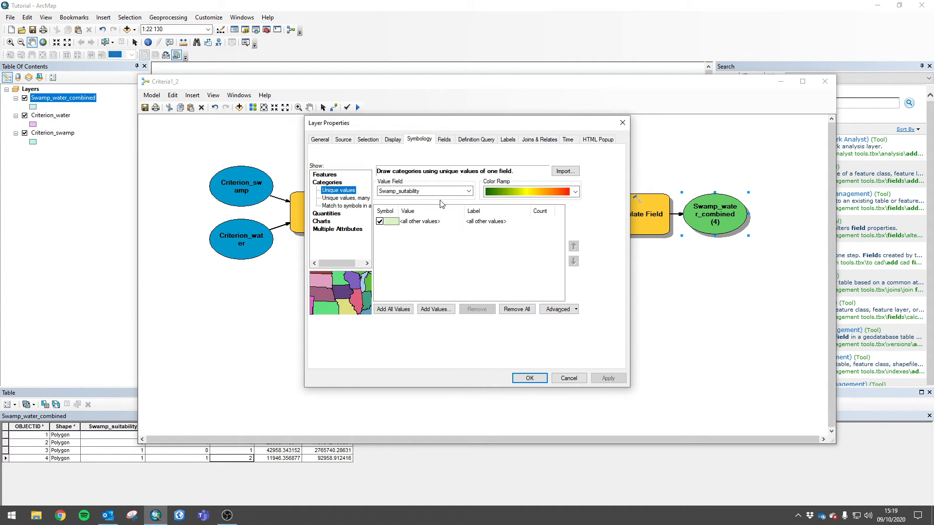
pyautogui.click(437, 191)
pyautogui.click(393, 214)
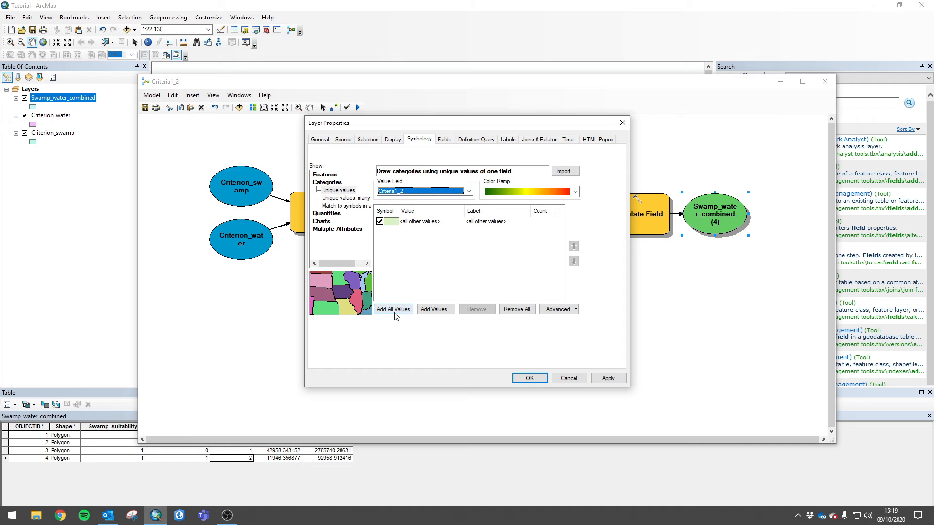
pyautogui.click(393, 310)
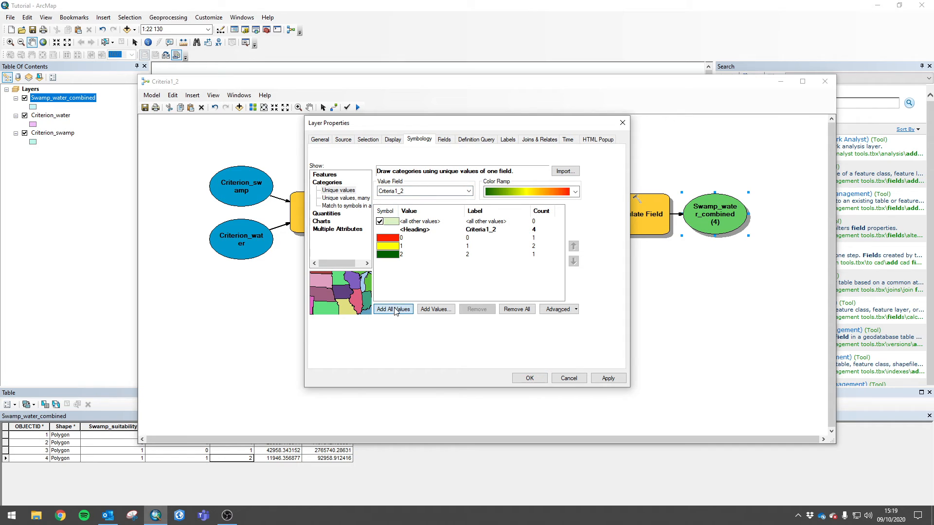
pyautogui.click(608, 378)
pyautogui.click(530, 378)
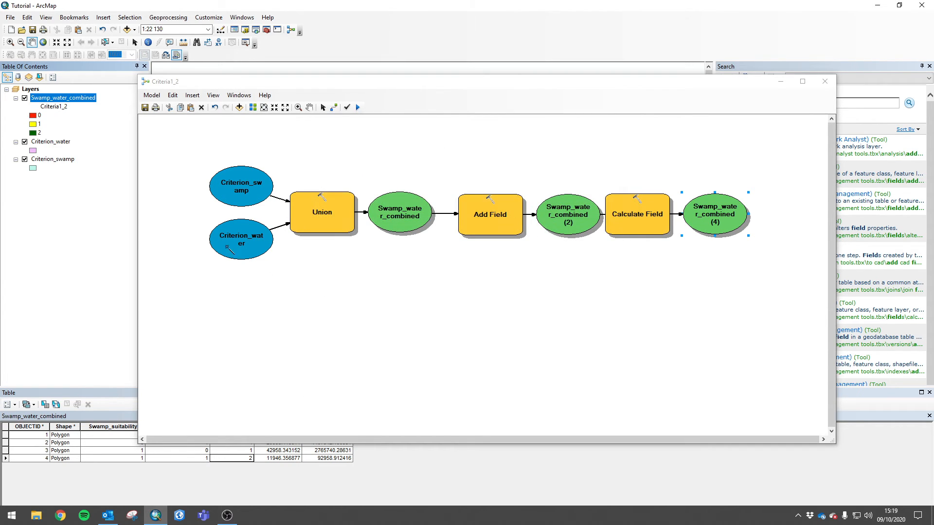
# Symbolize the Criterion_water layer by unique values of water_suitability, adding all values and excluding all other values.
pyautogui.rightClick(53, 141)
pyautogui.click(84, 342)
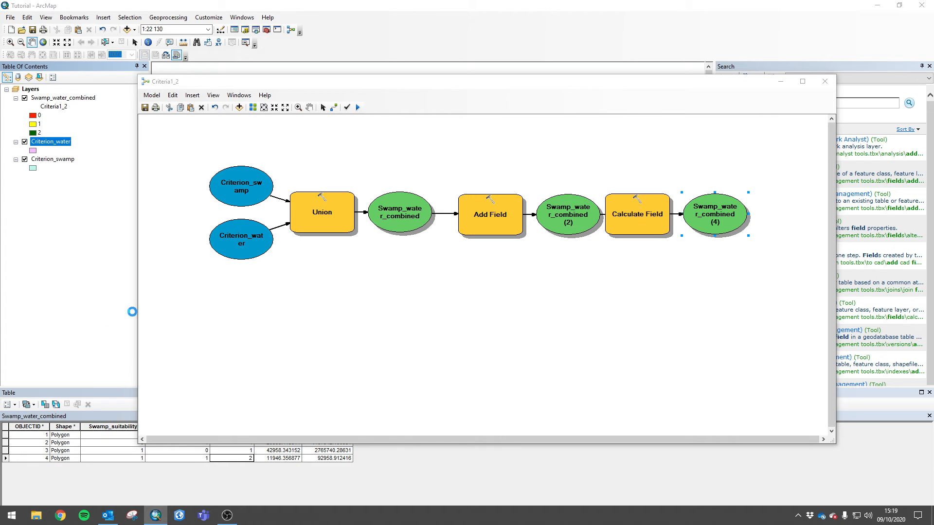
pyautogui.click(326, 190)
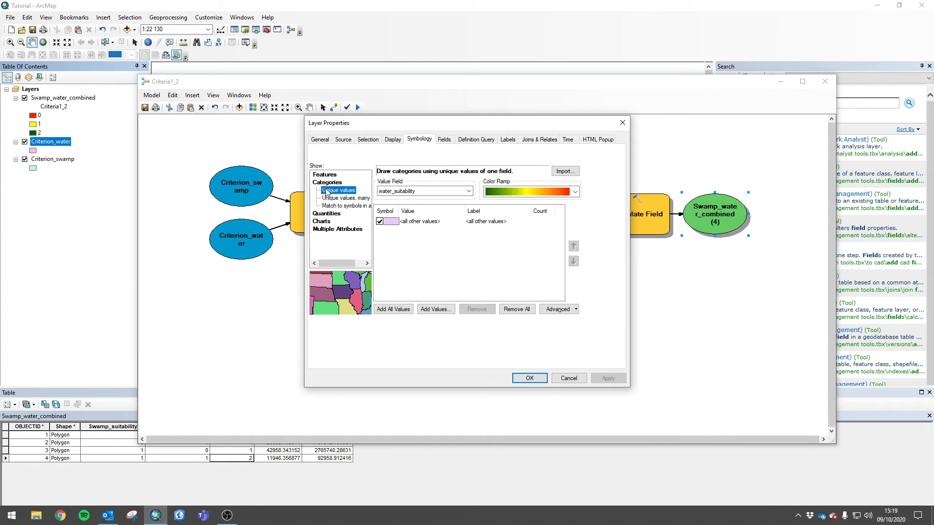
pyautogui.click(393, 309)
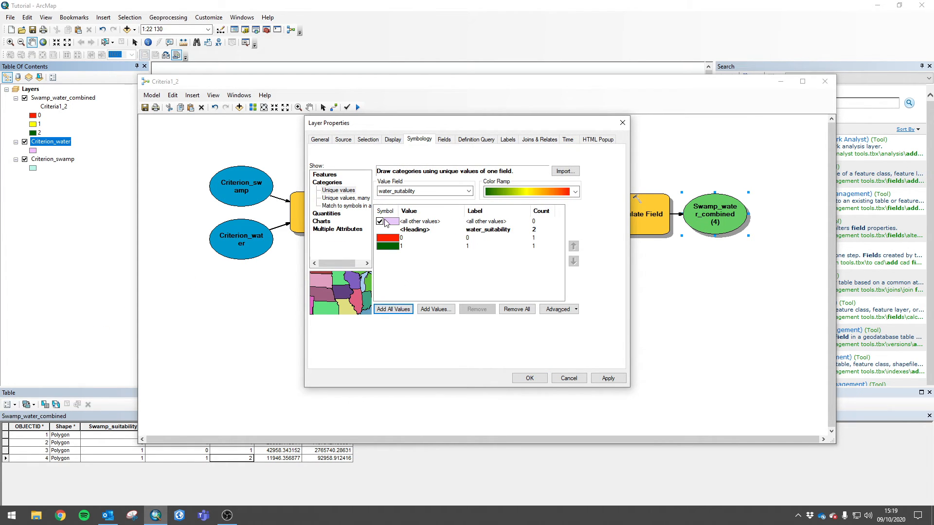
pyautogui.click(605, 378)
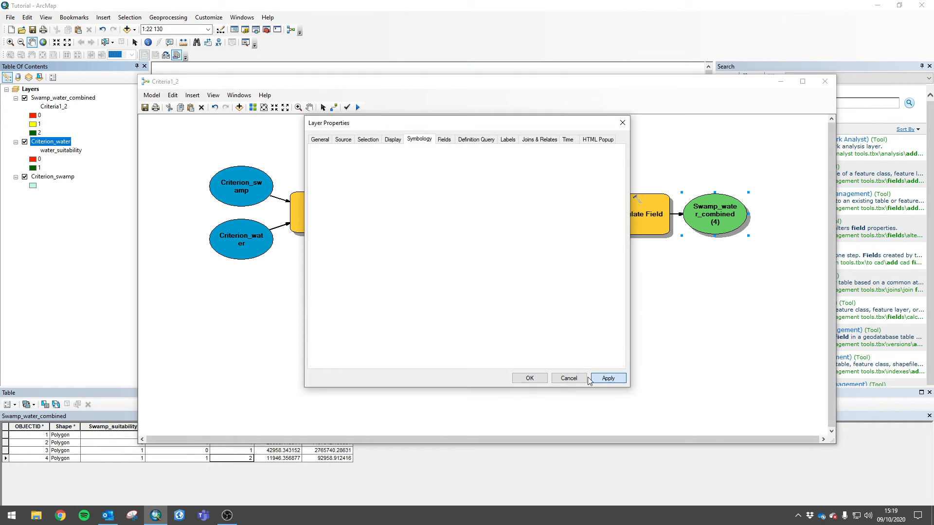
# Symbolize the Criterion_swamp layer by unique values of Swamp_suitability, adding all values and excluding all other values.
pyautogui.rightClick(61, 177)
pyautogui.click(100, 377)
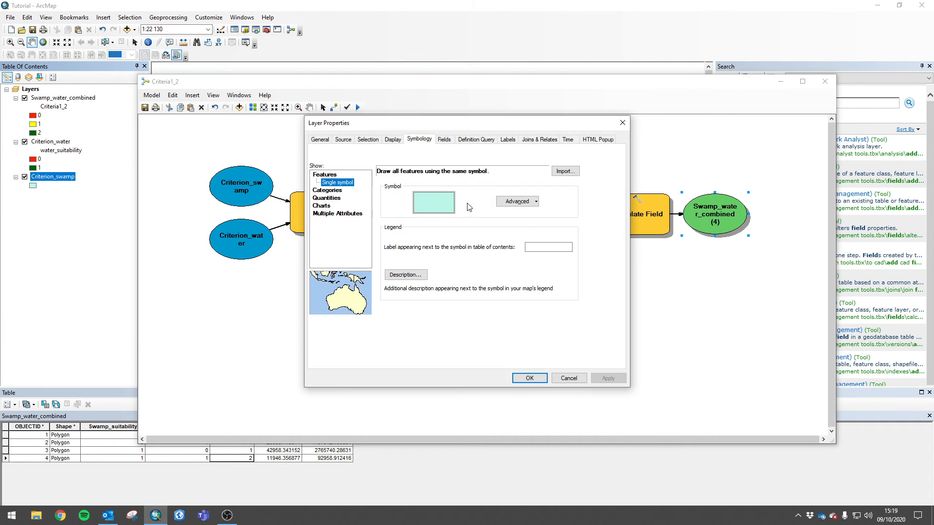
pyautogui.click(321, 190)
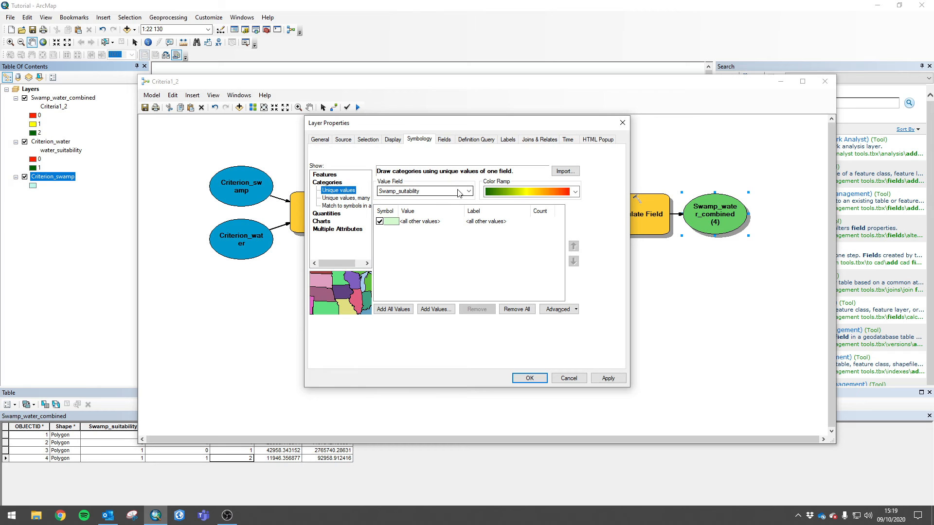
pyautogui.click(393, 309)
pyautogui.rightClick(381, 220)
pyautogui.press('Escape')
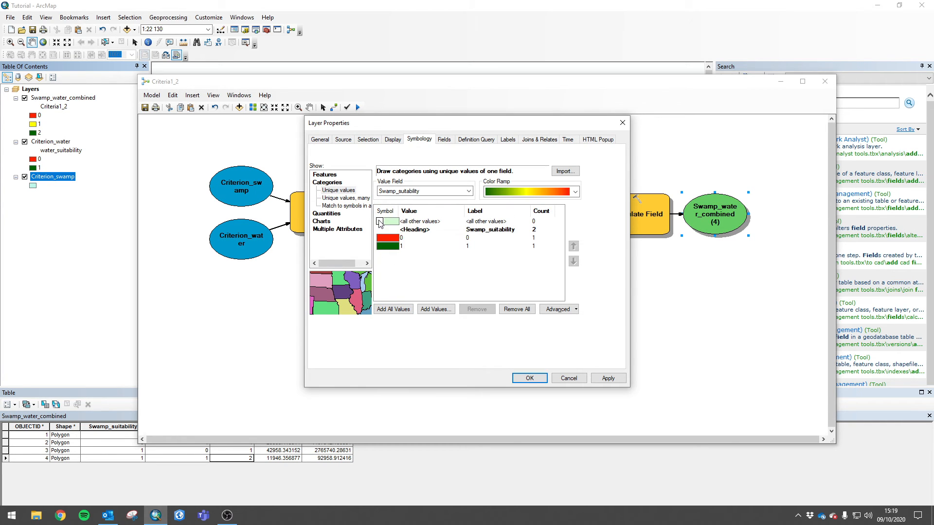
pyautogui.click(608, 377)
pyautogui.click(529, 378)
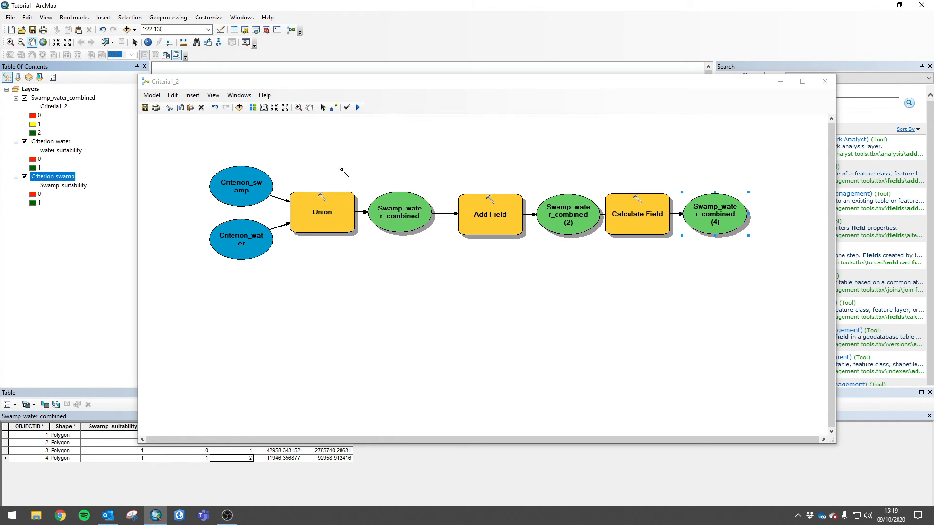
pyautogui.moveTo(376, 85); pyautogui.dragTo(397, 66)
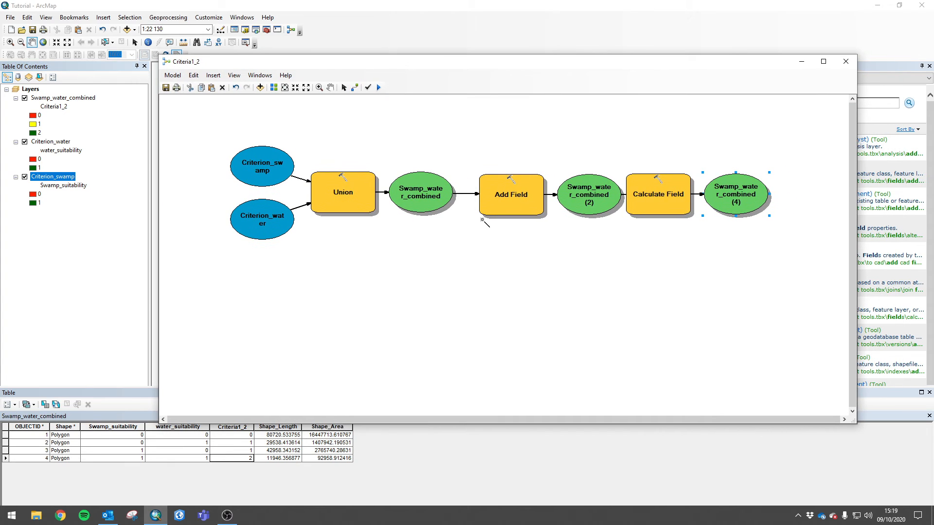
pyautogui.scroll(1, 490, 293)
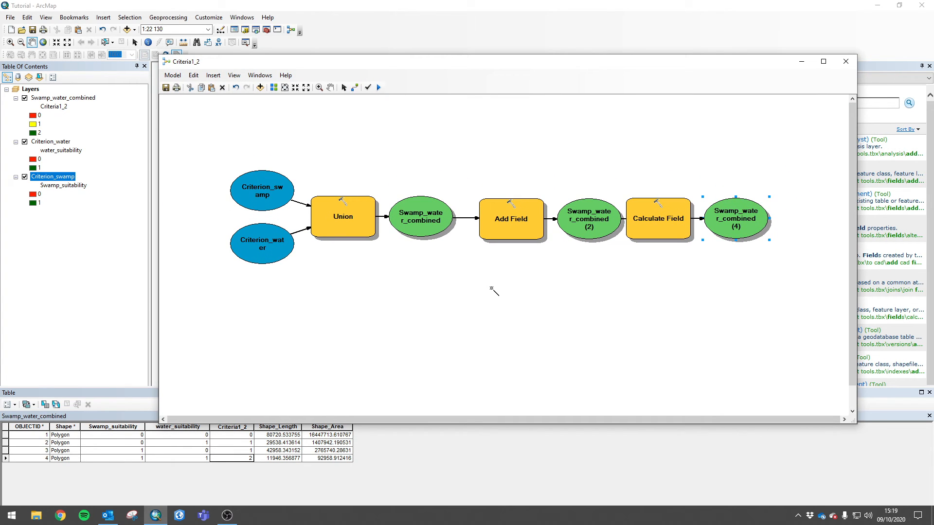